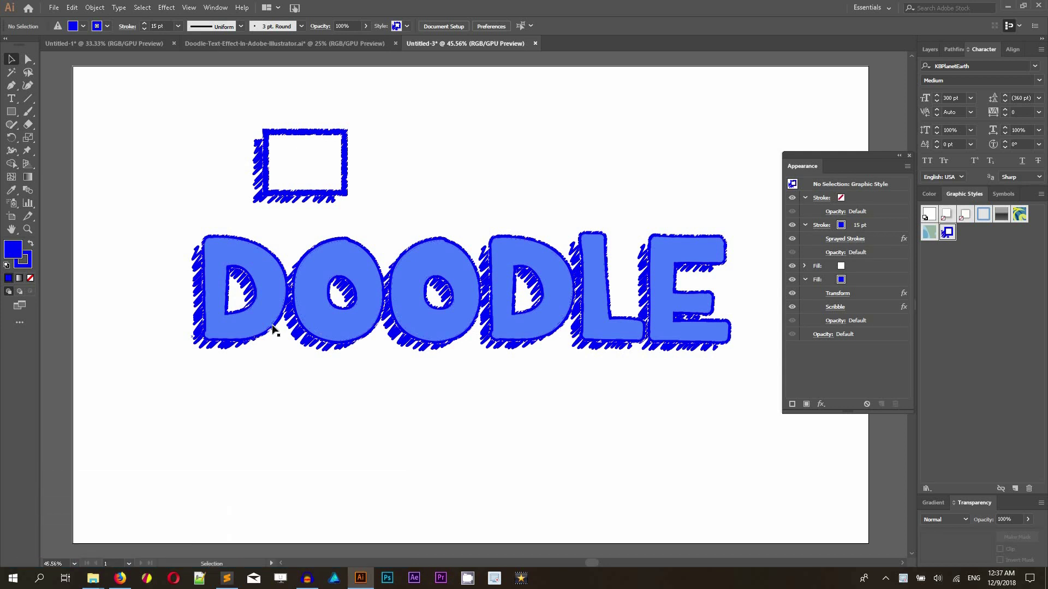
Create a new blank 1800 × 1080 px document, Untitled-4.
key(a)
key(ctrl+n)
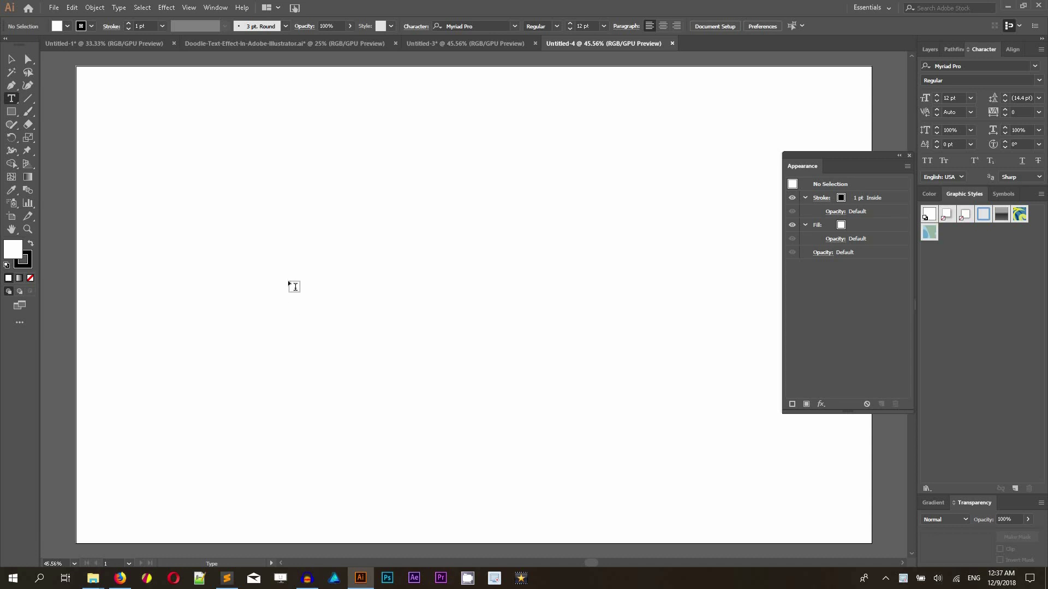
Place a text object reading DOODLE on the artboard and select it.
click(282, 268)
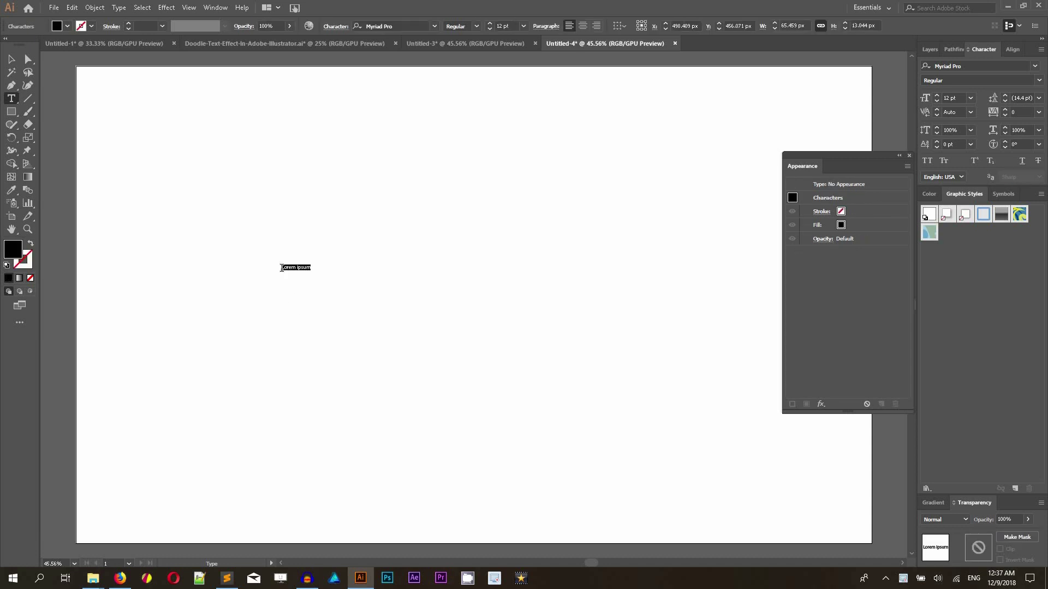
key(BackSpace)
text(Doo)
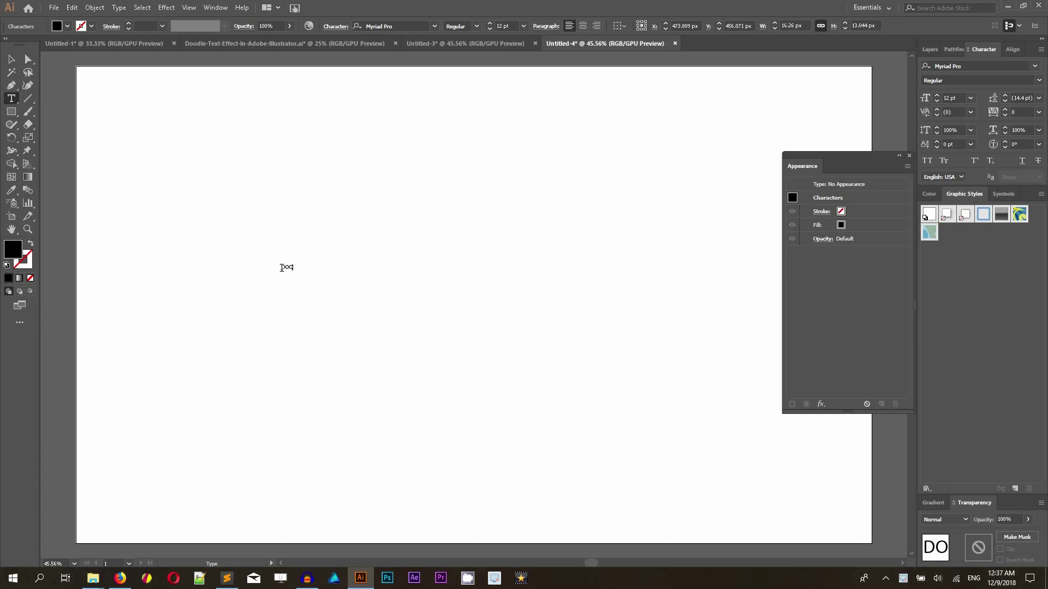
text(dle)
key(Escape)
click(9, 60)
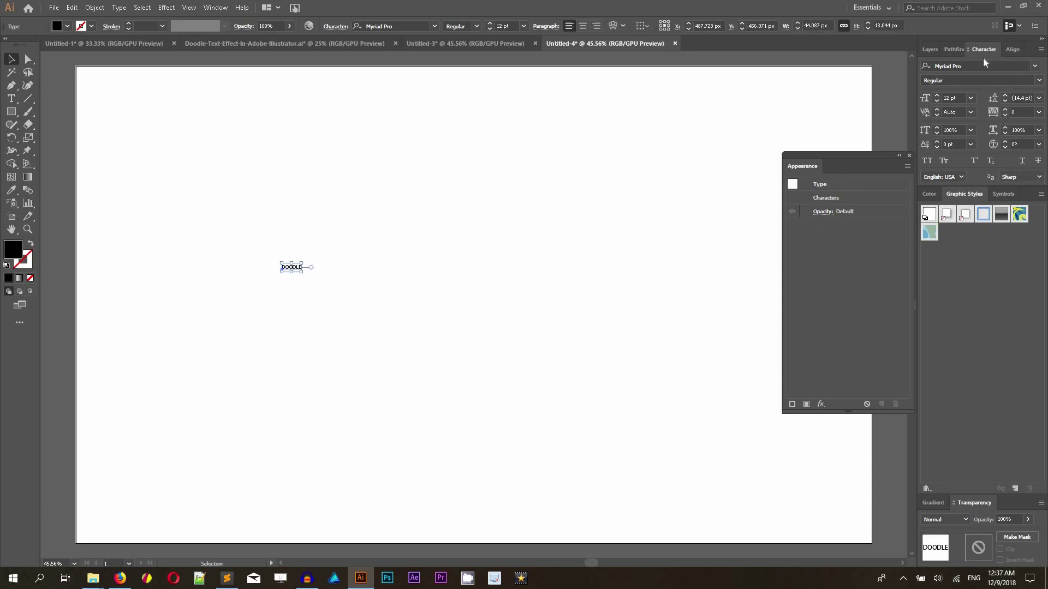
click(215, 9)
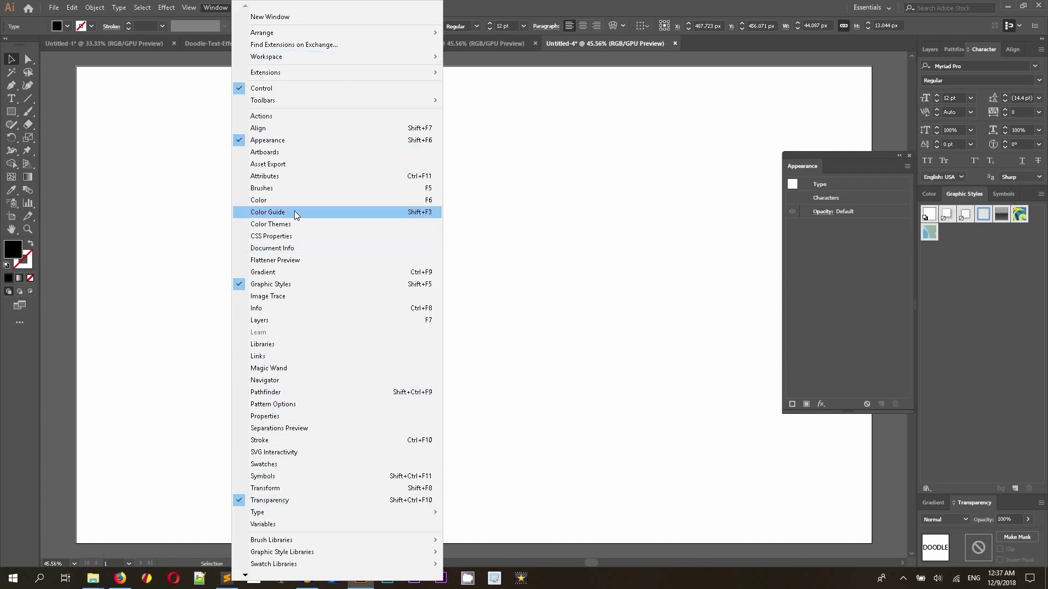
mouse_move(299, 513)
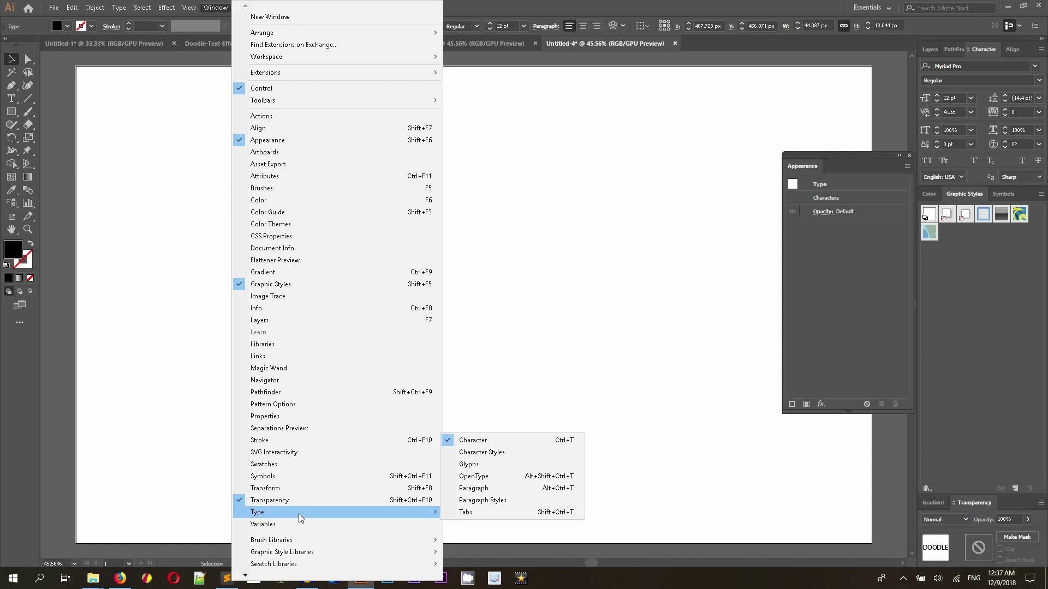
click(505, 440)
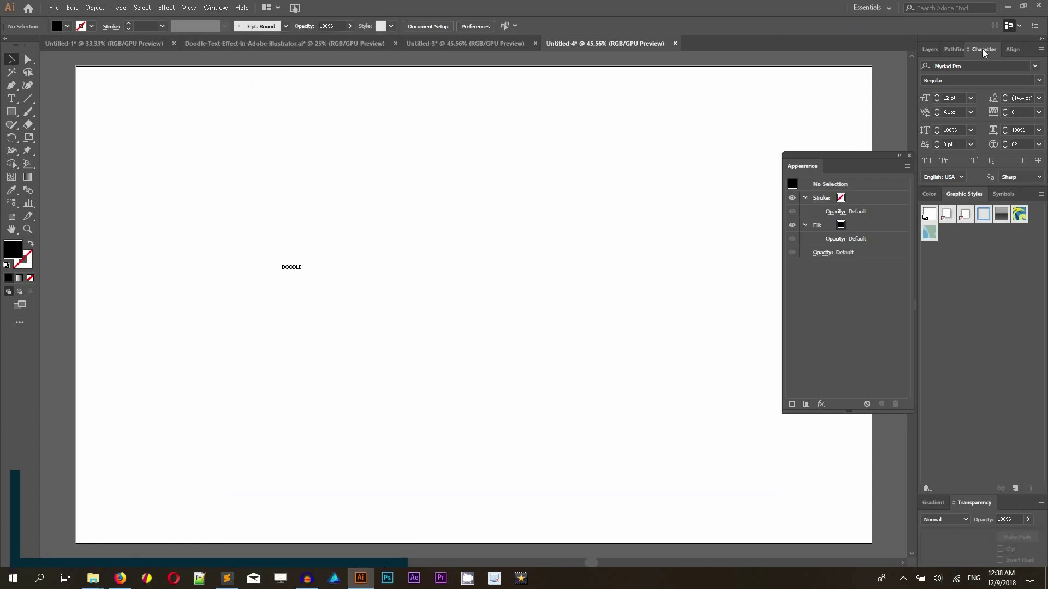
click(294, 267)
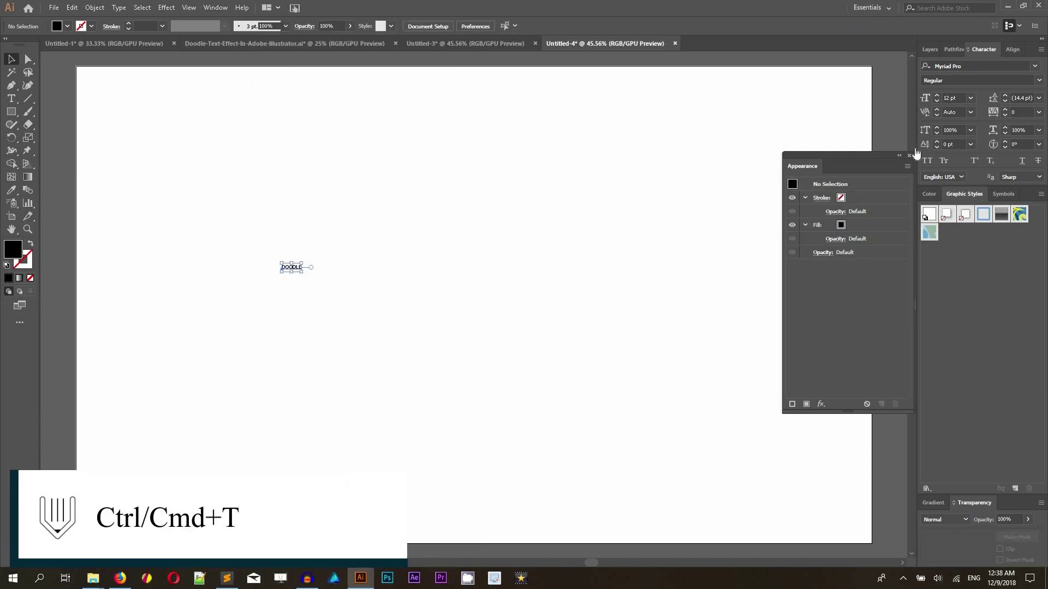
click(959, 97)
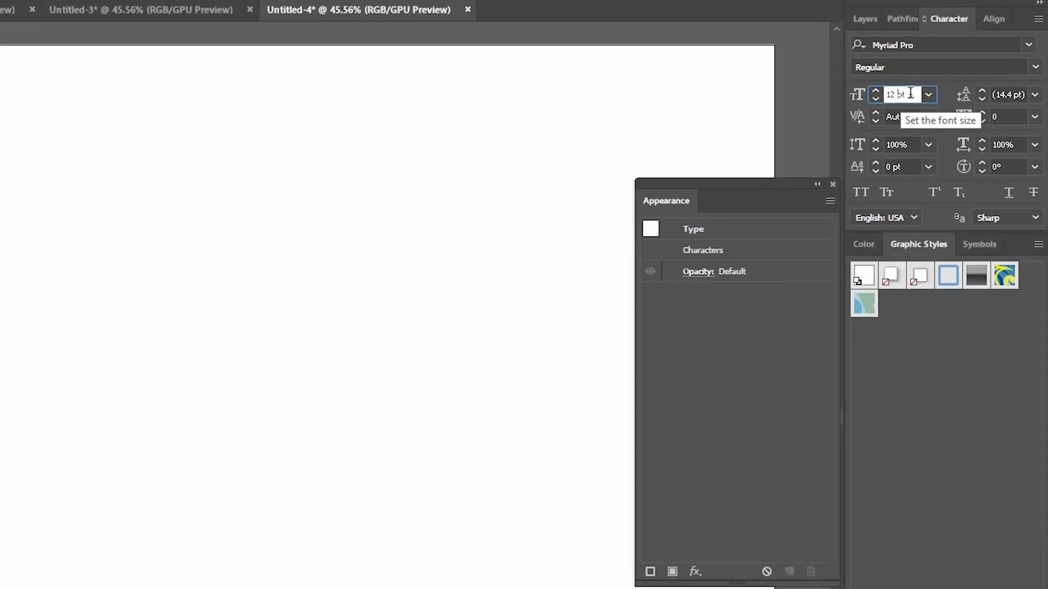
Set the DOODLE text to 300 pt and move it to the artboard's middle.
key(BackSpace)
key(BackSpace)
key(BackSpace)
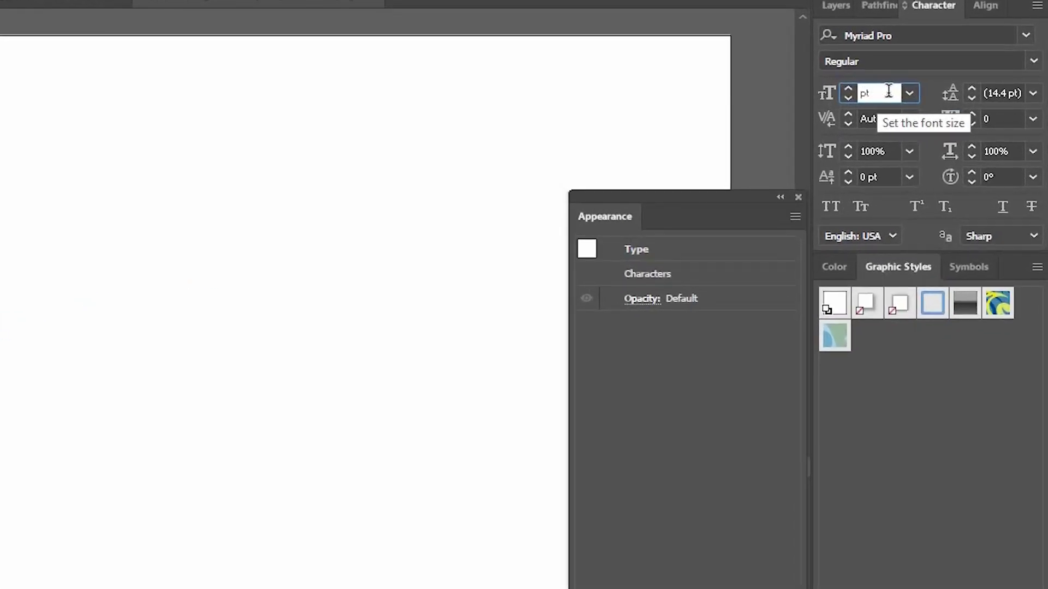
text(300)
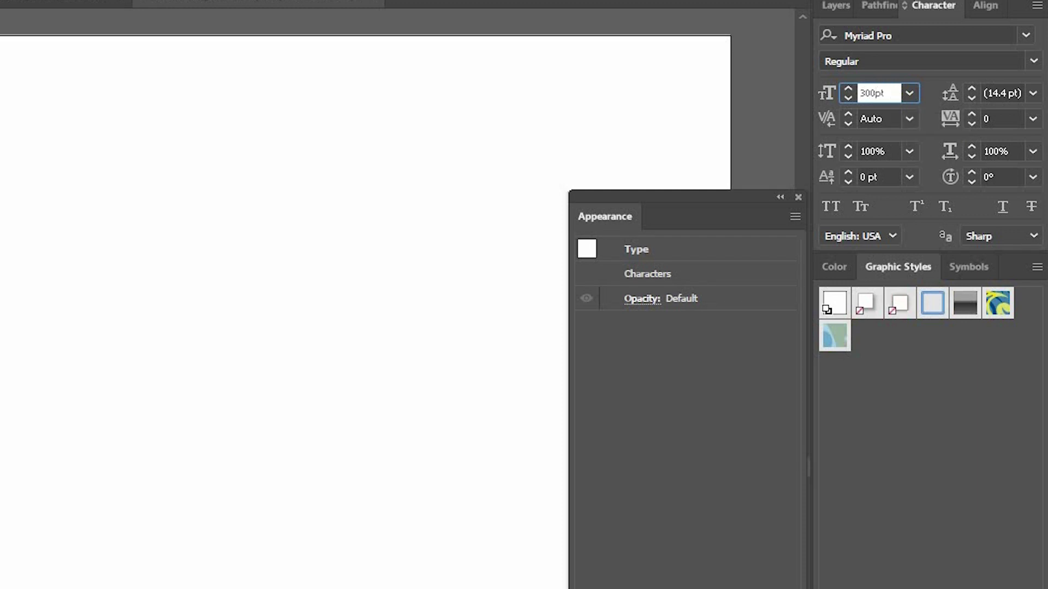
key(Return)
drag(343, 346, 218, 459)
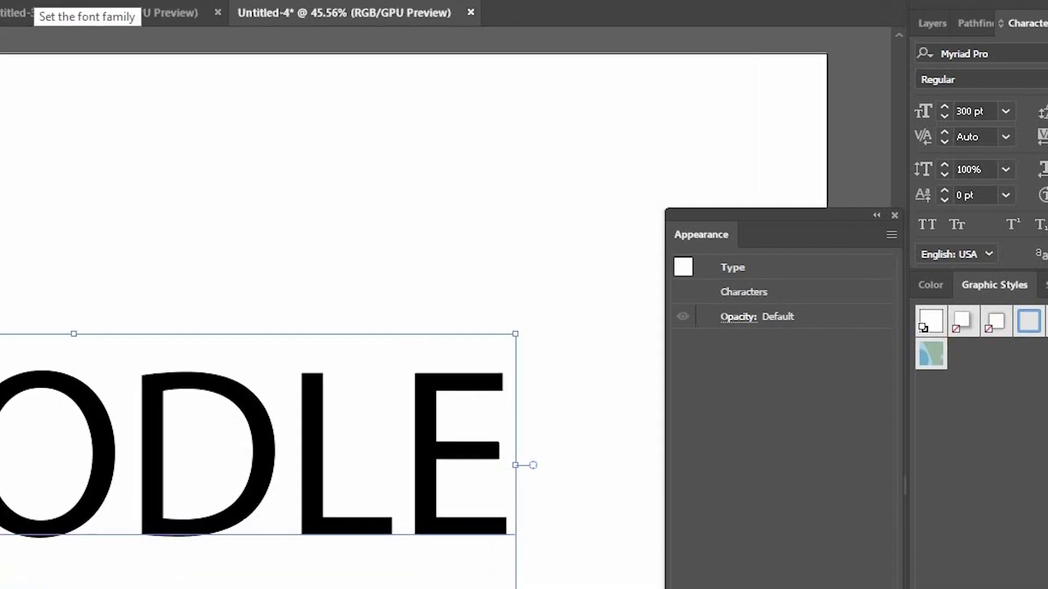
Change the DOODLE font to KBPlanetEarth.
click(0, 0)
key(BackSpace)
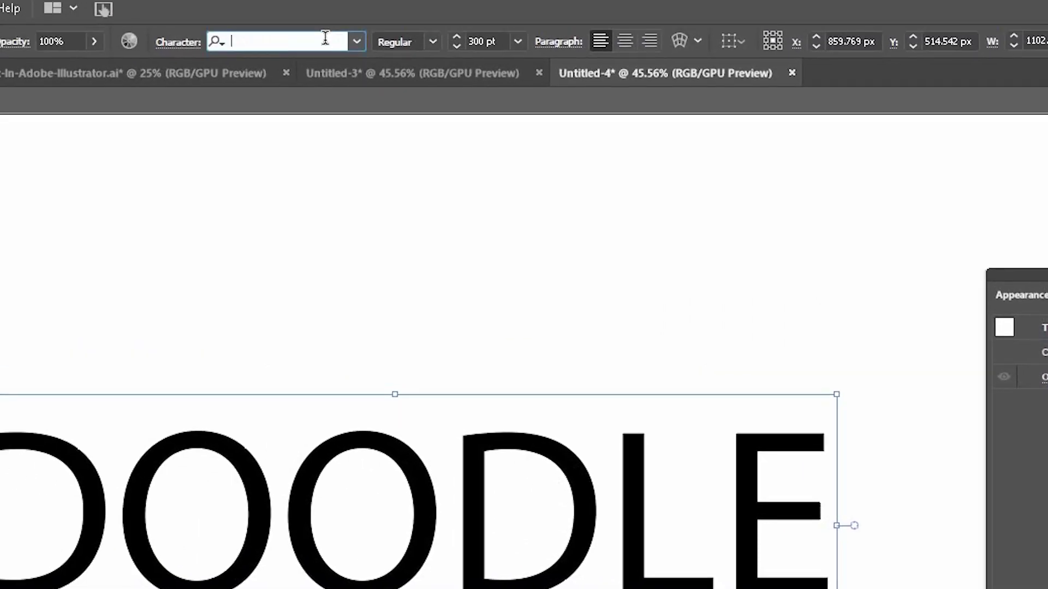
text(kb)
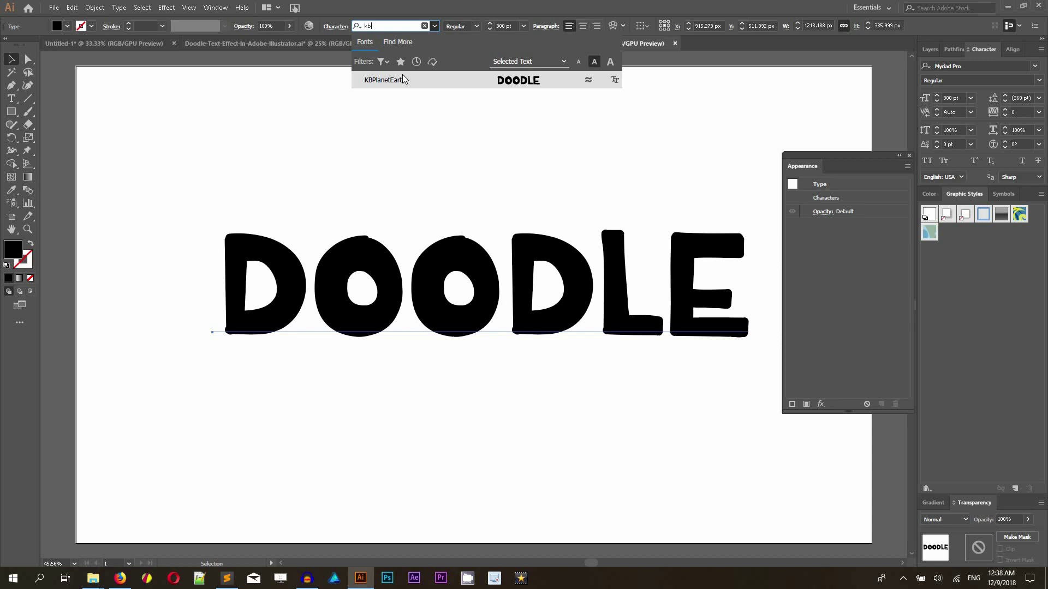
click(403, 80)
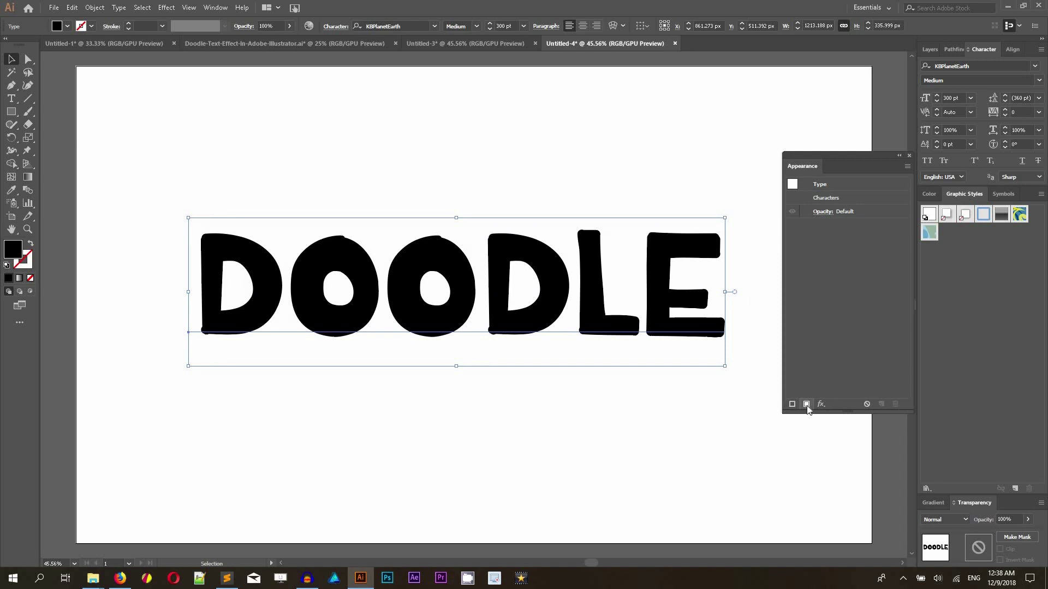
click(220, 7)
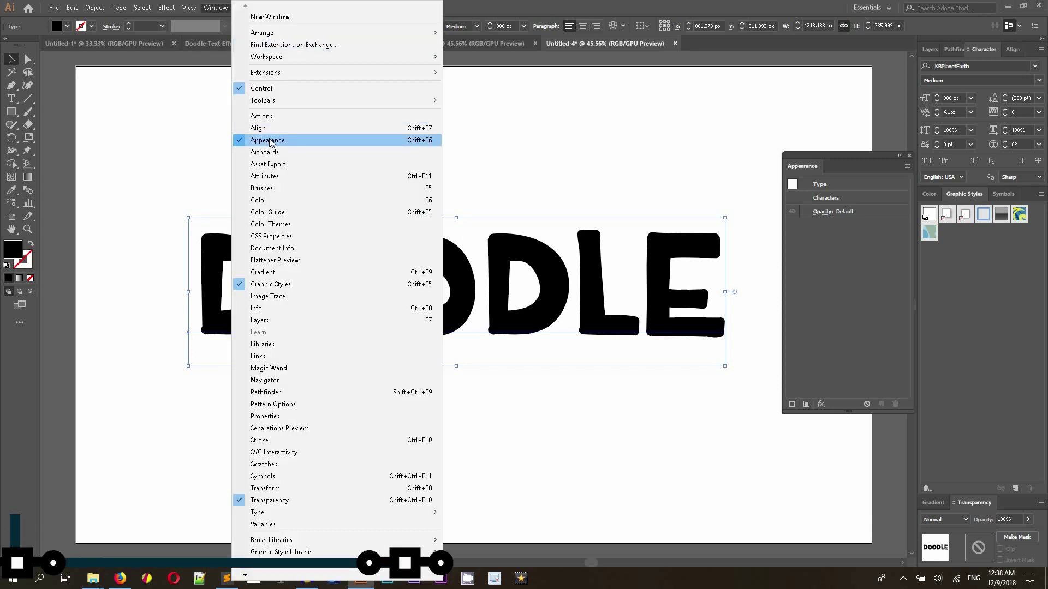
click(872, 161)
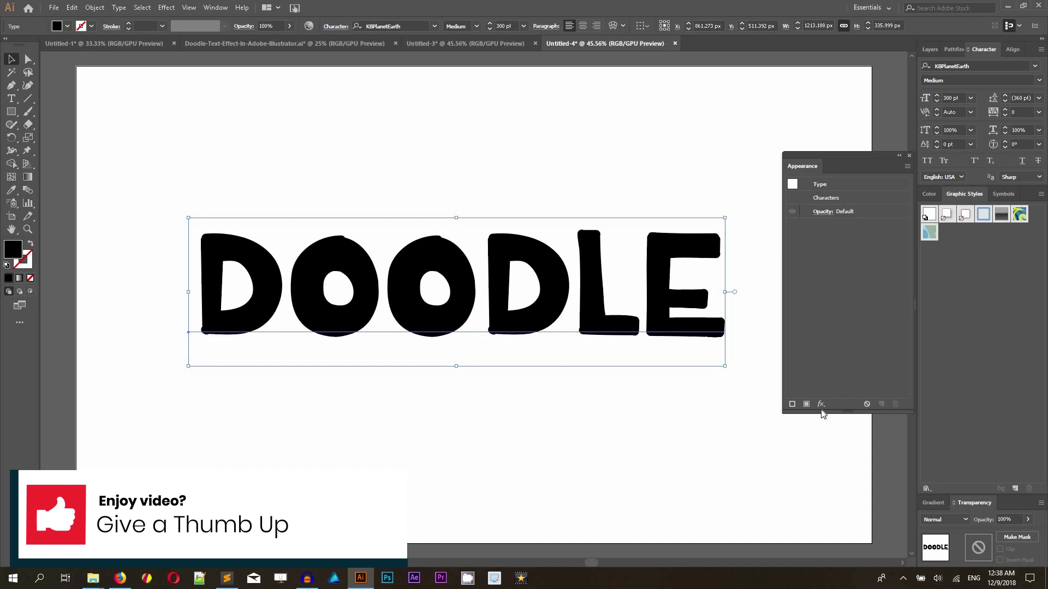
drag(857, 153, 842, 115)
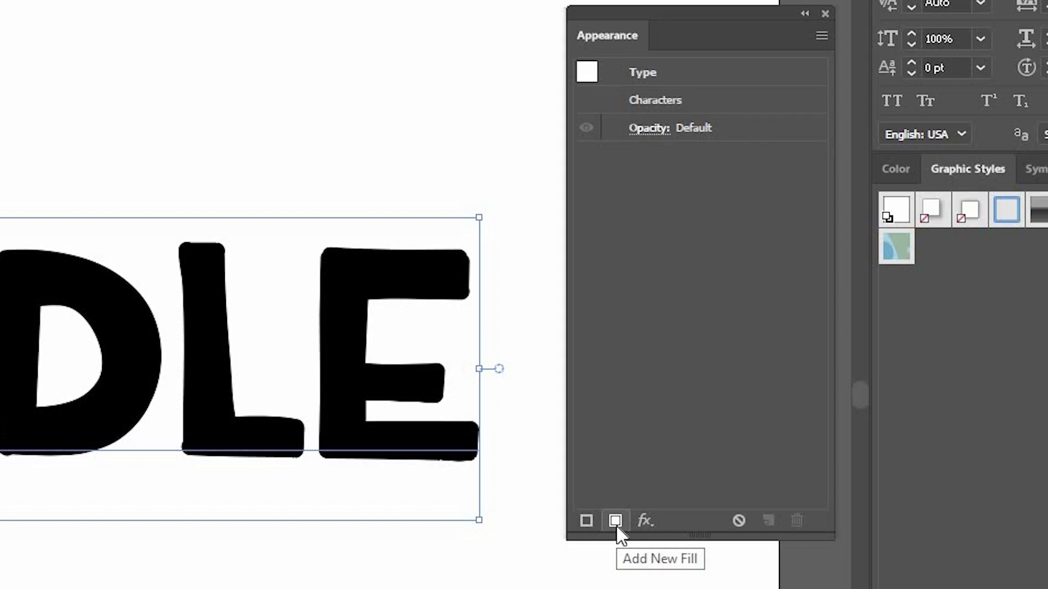
Add a new fill and a new RGB Blue stroke to the DOODLE text.
click(615, 522)
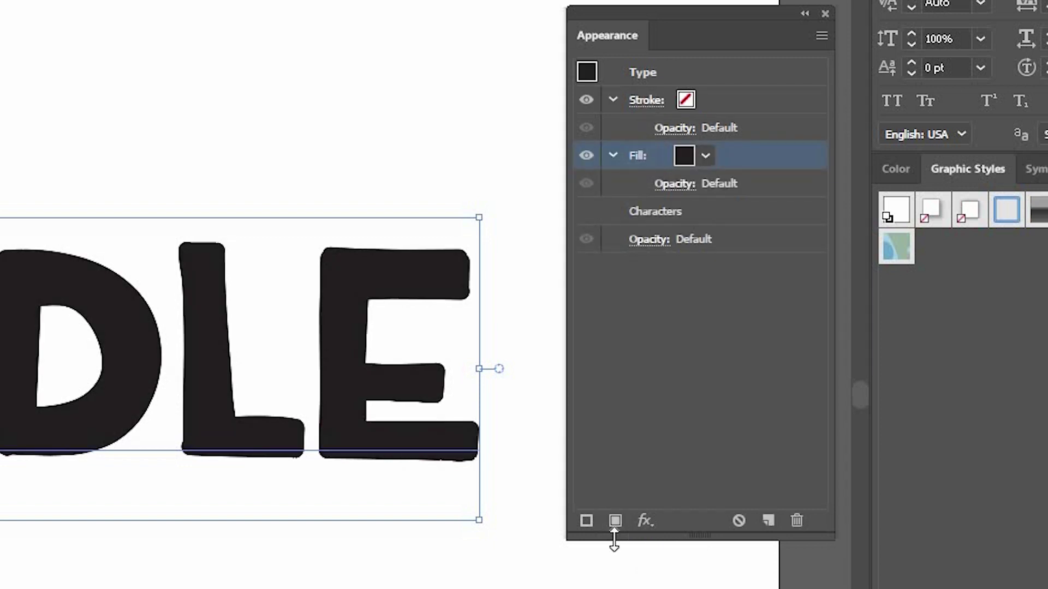
click(597, 528)
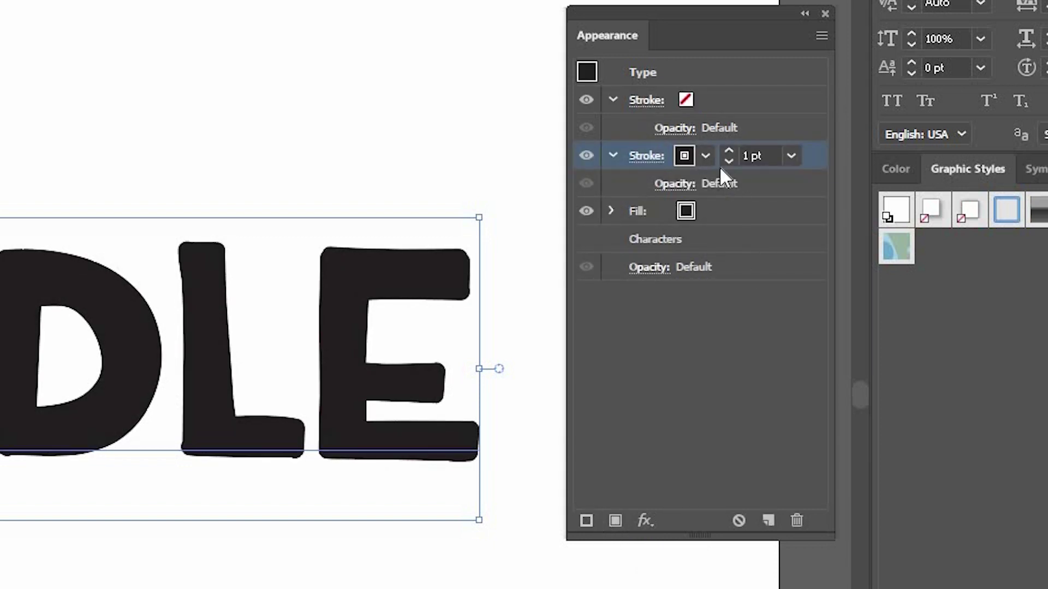
click(692, 157)
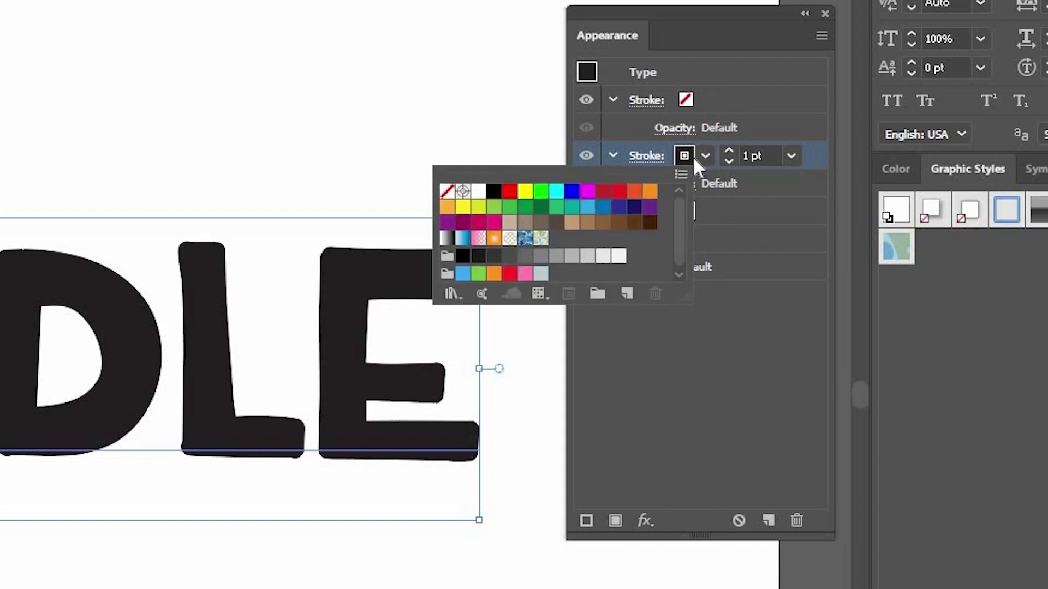
click(573, 191)
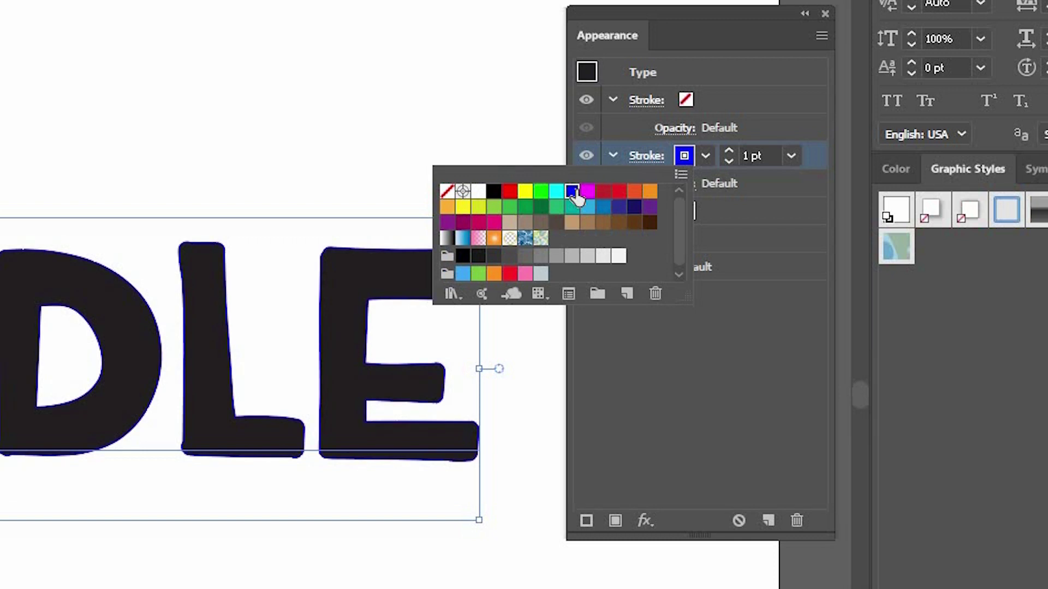
Raise the blue stroke weight to 15 pt.
click(728, 146)
double_click(728, 151)
double_click(728, 151)
double_click(729, 150)
double_click(729, 151)
double_click(729, 150)
double_click(728, 151)
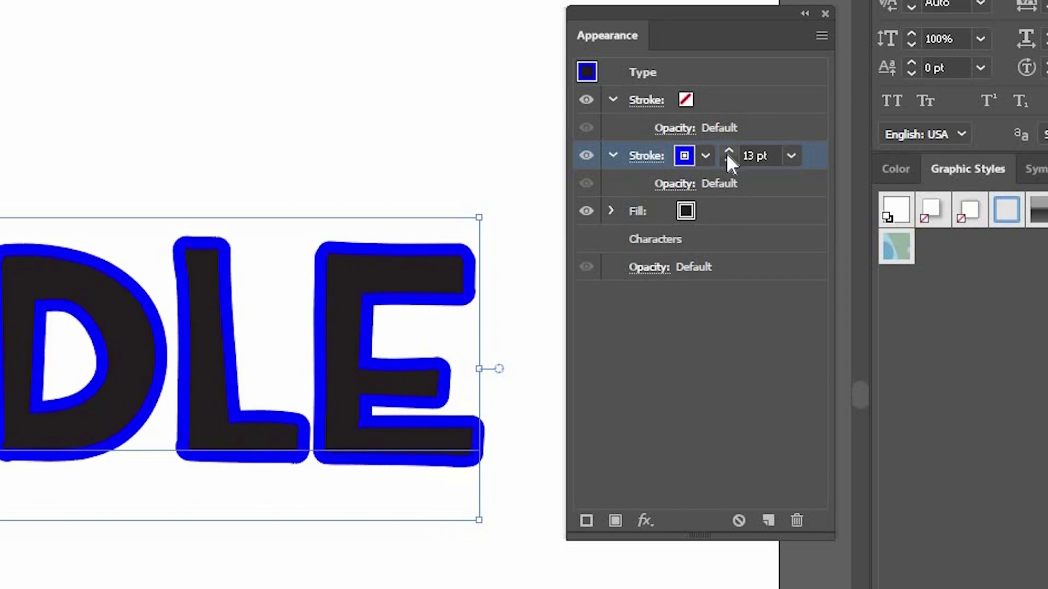
click(728, 152)
click(728, 151)
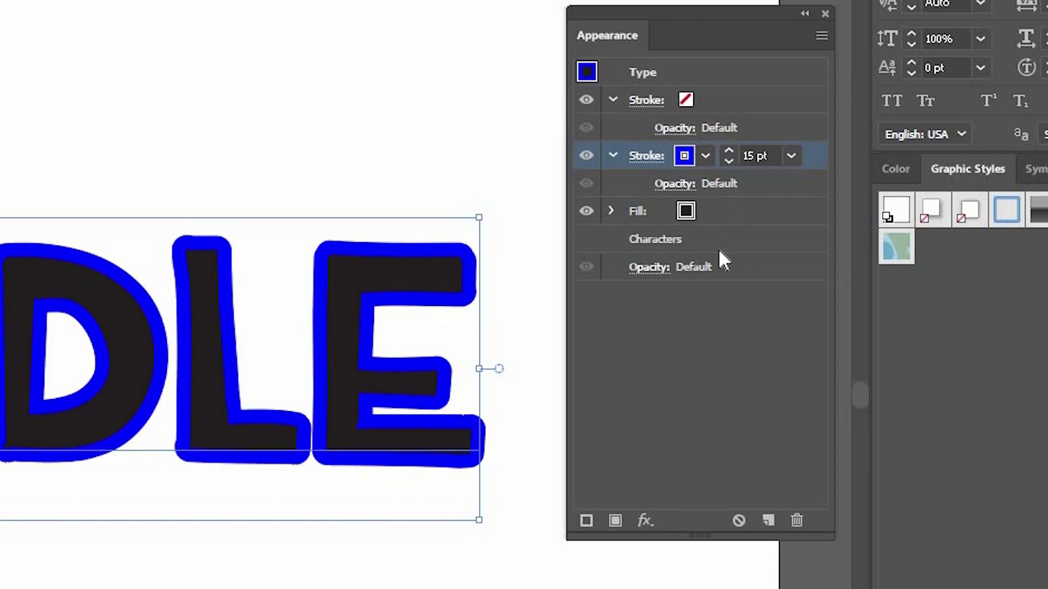
Set the DOODLE fill to White, leaving only the blue outline visible.
click(703, 215)
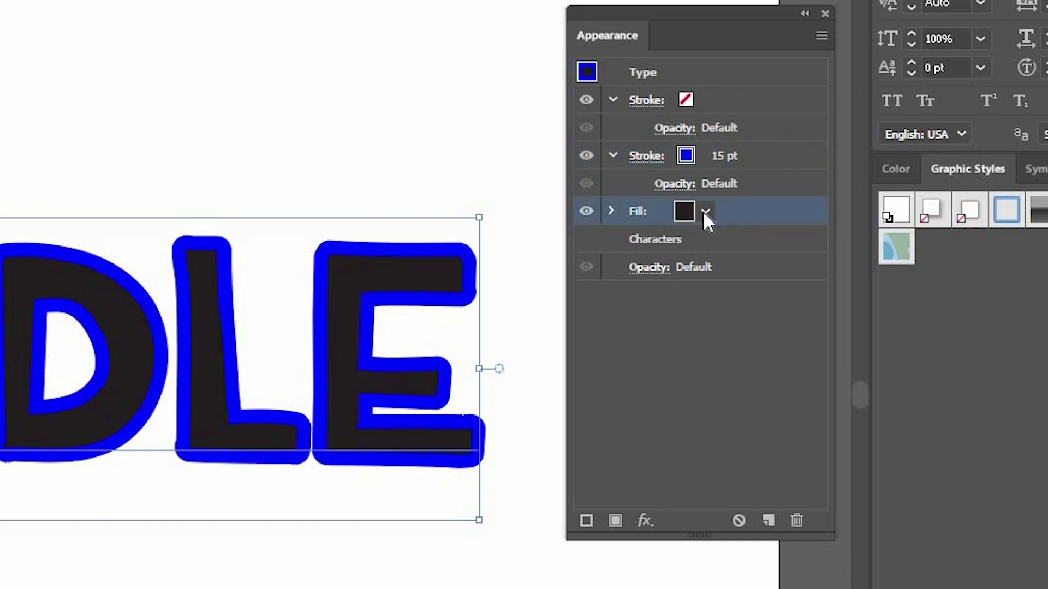
click(683, 211)
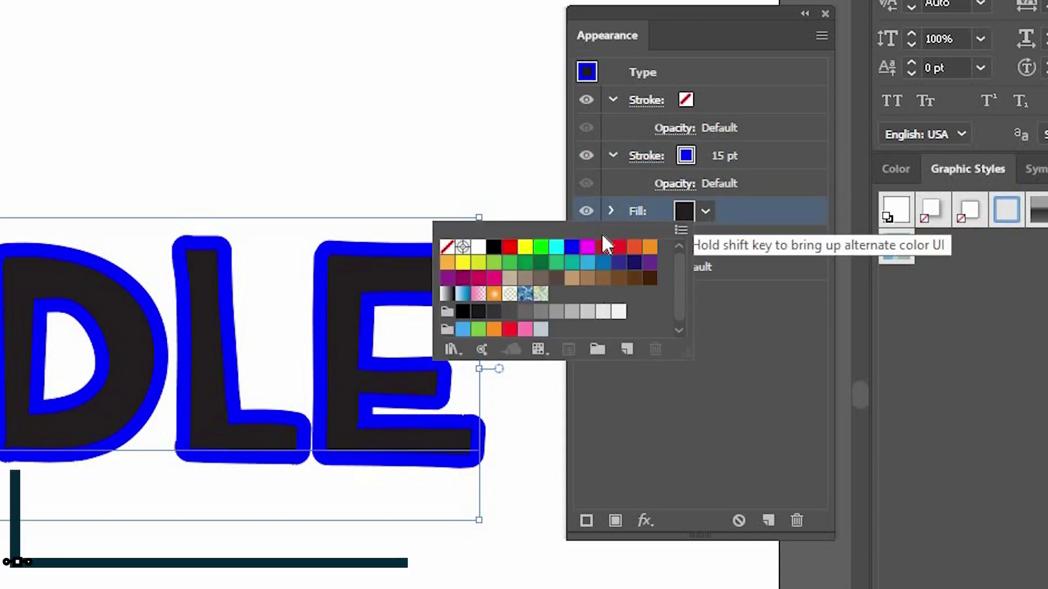
click(478, 248)
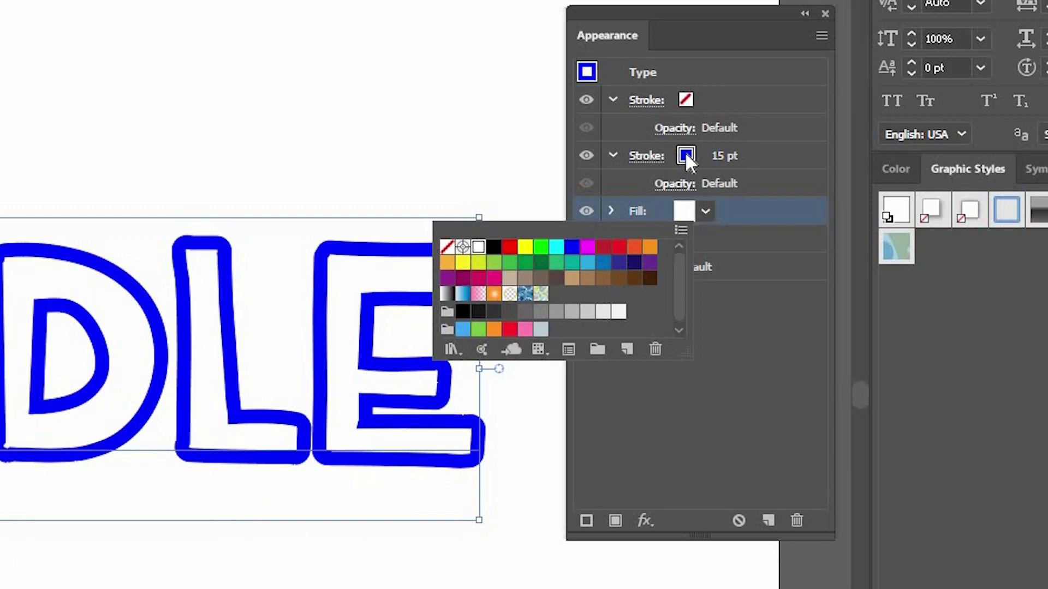
click(742, 152)
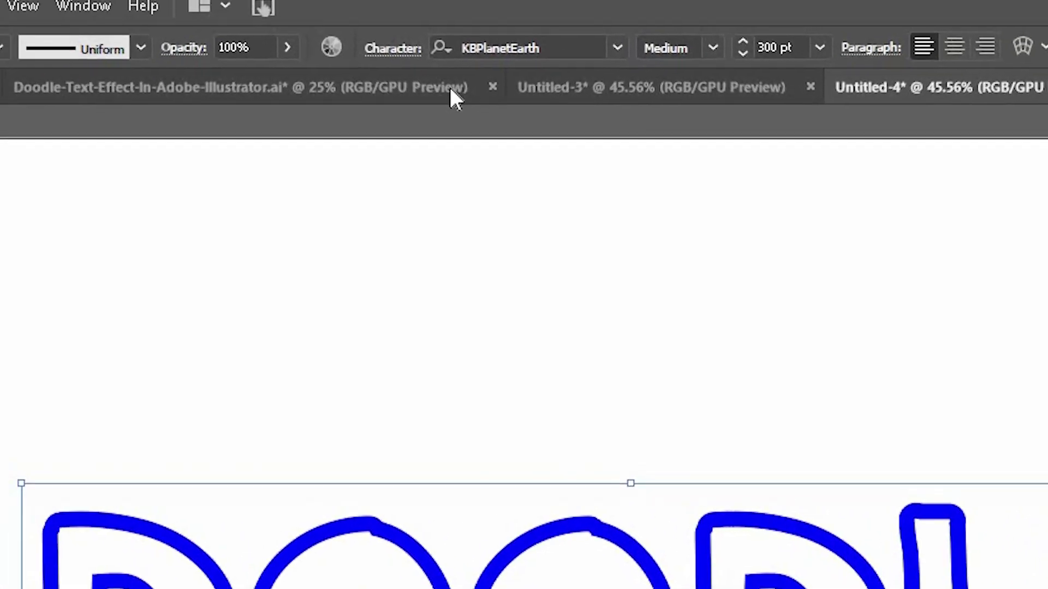
Apply Sprayed Strokes (length 12, radius 7, Right Diagonal) to the blue outline.
click(7, 22)
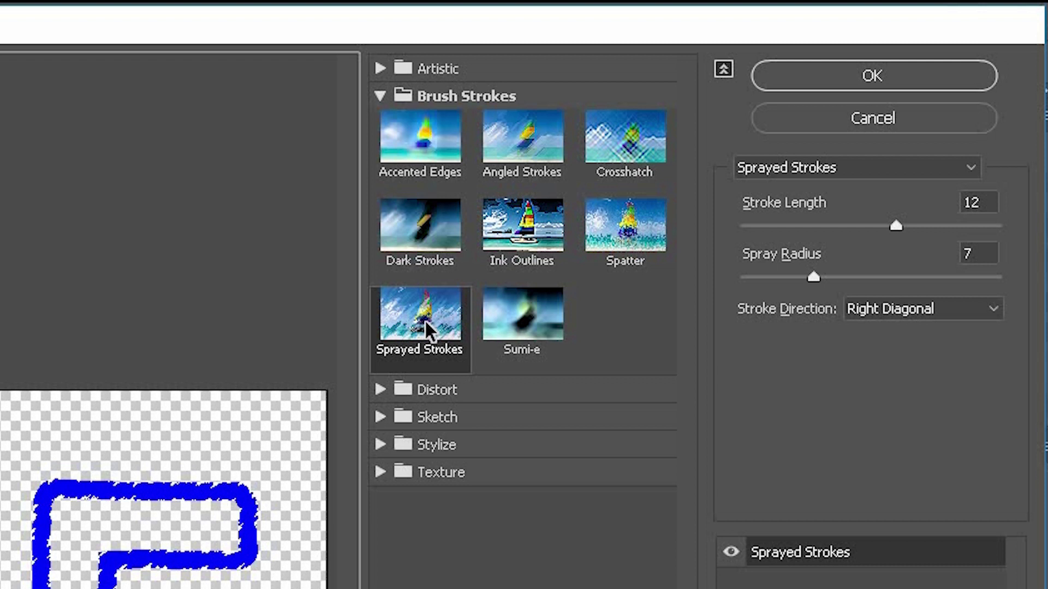
click(429, 319)
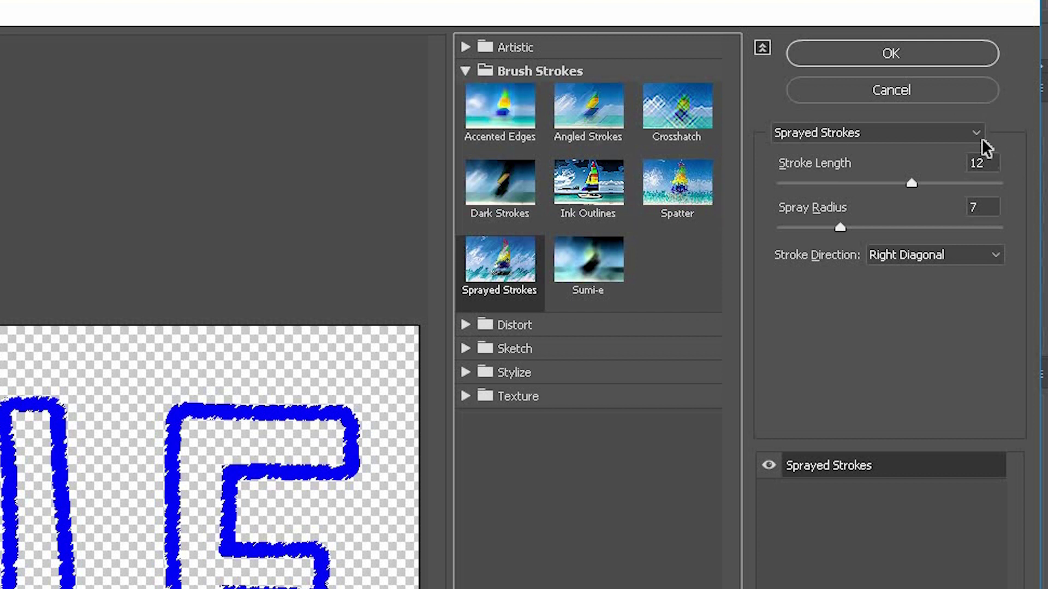
click(891, 54)
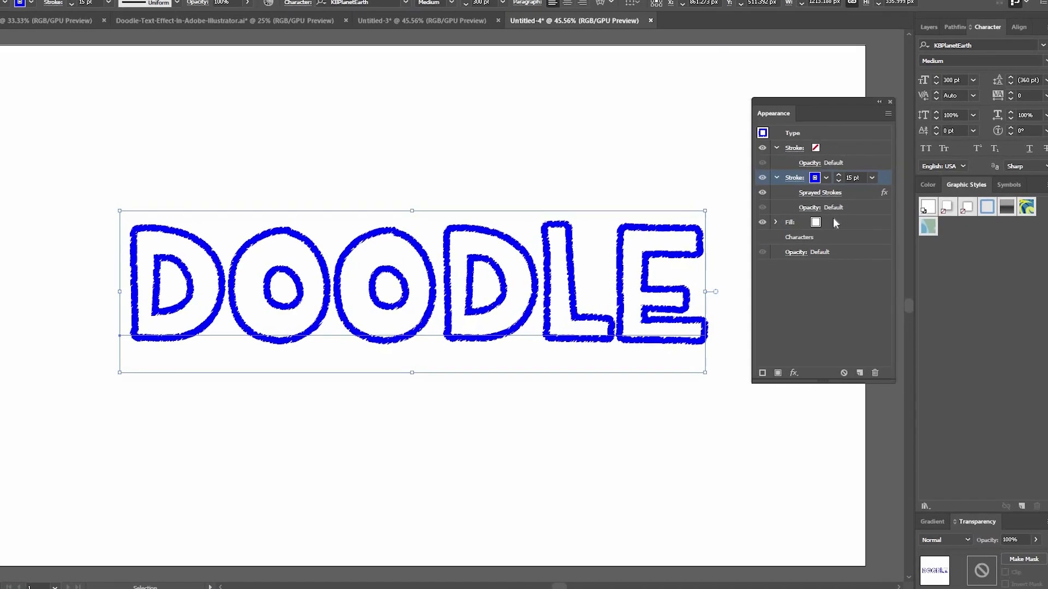
Add a second RGB Blue fill to DOODLE, beneath the white fill.
click(847, 228)
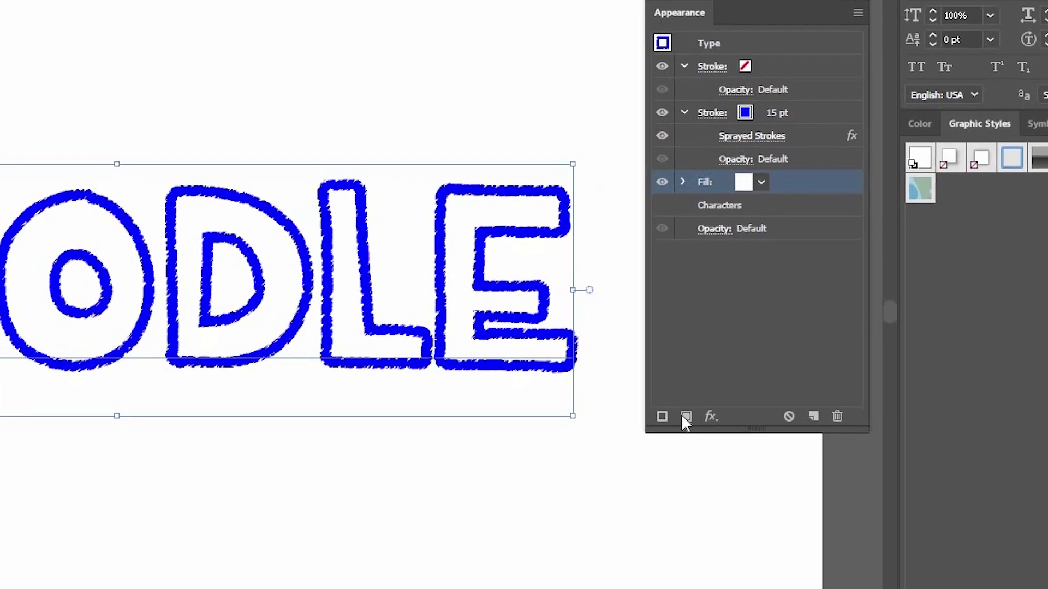
click(673, 425)
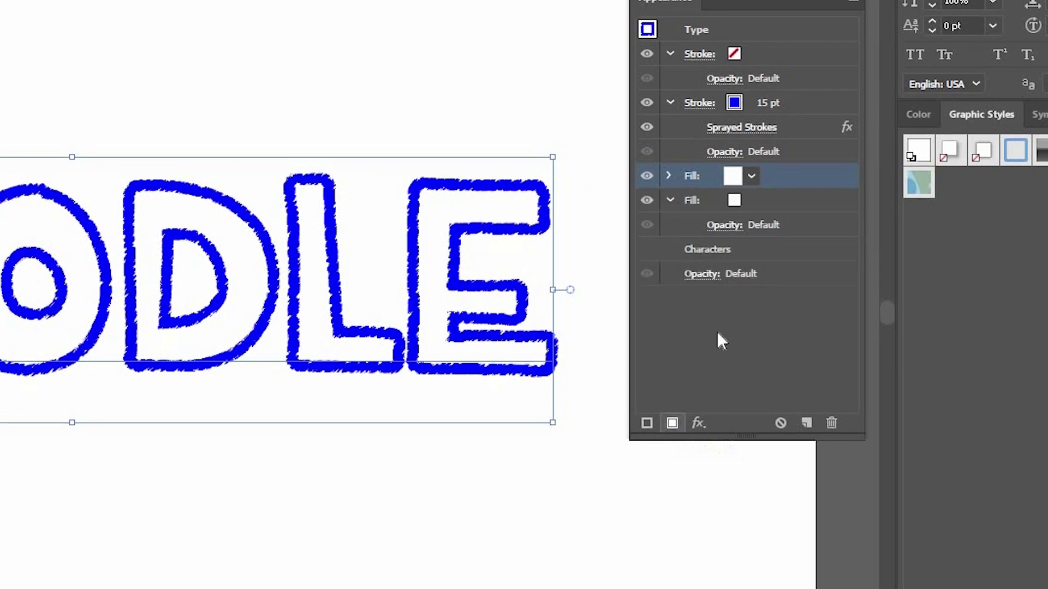
click(776, 202)
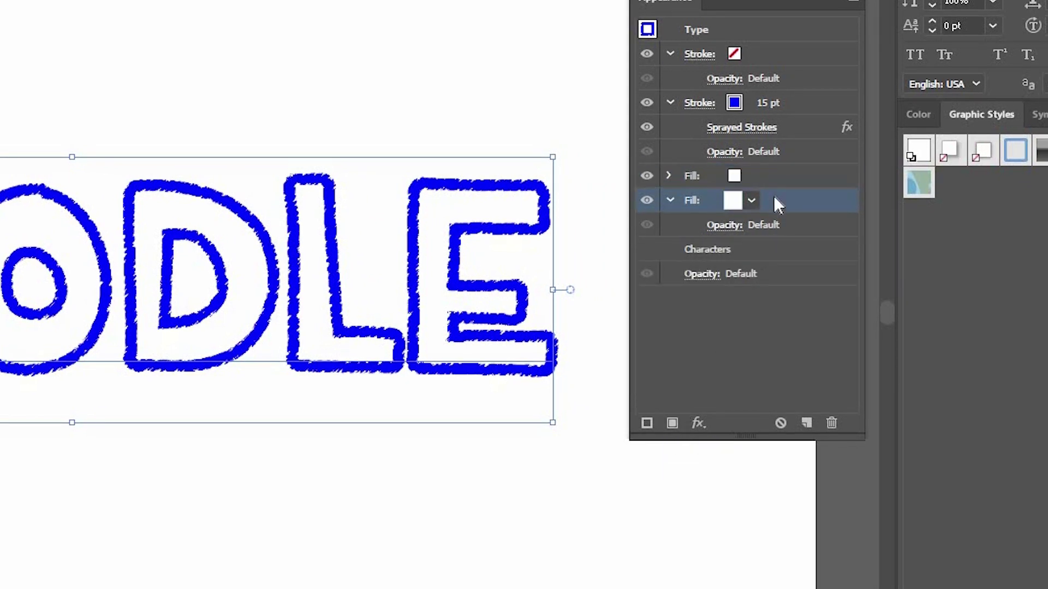
click(729, 200)
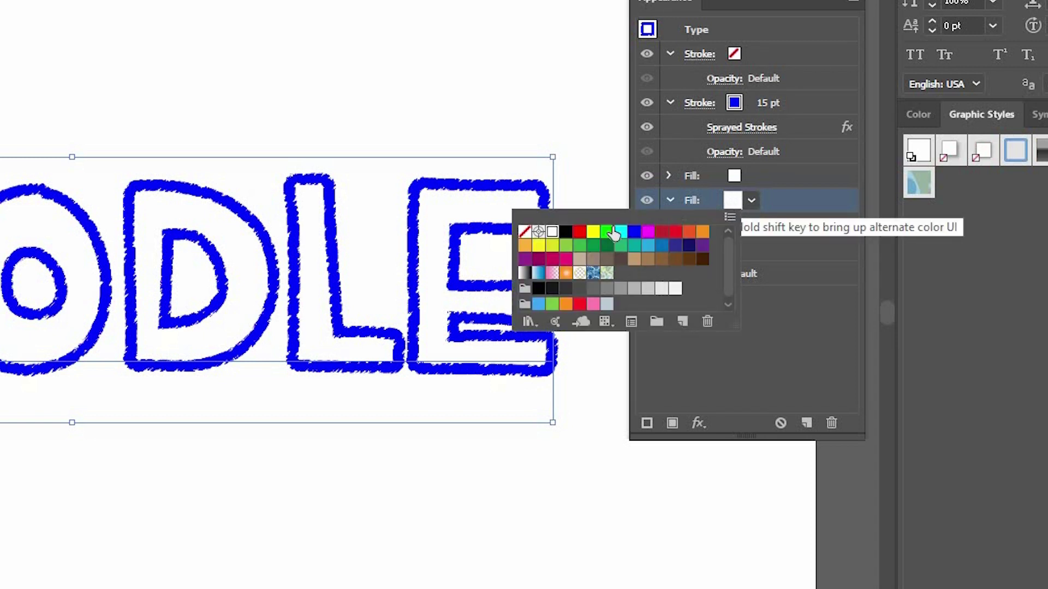
click(633, 234)
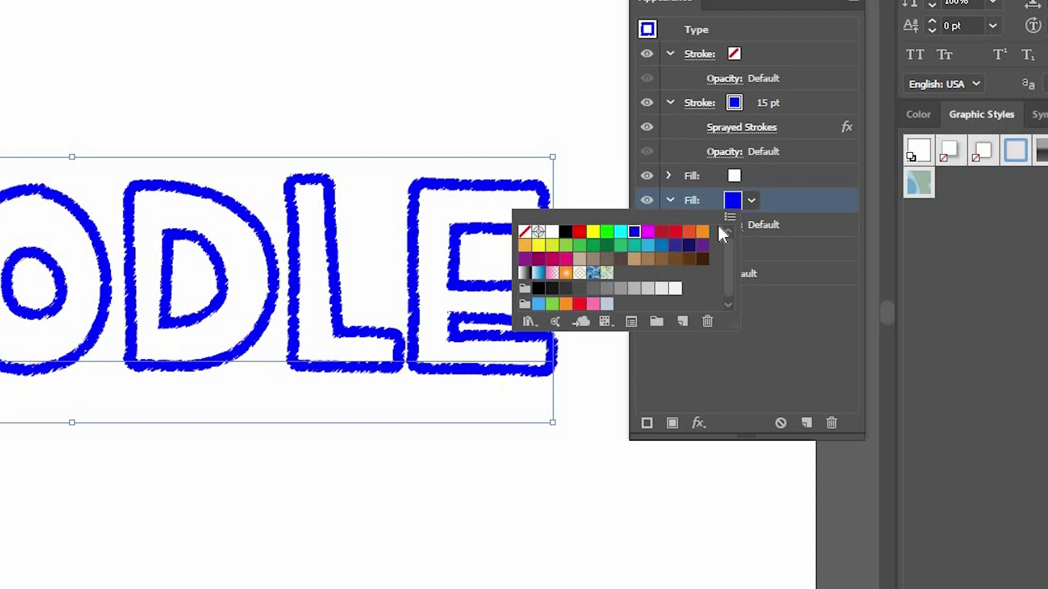
click(818, 194)
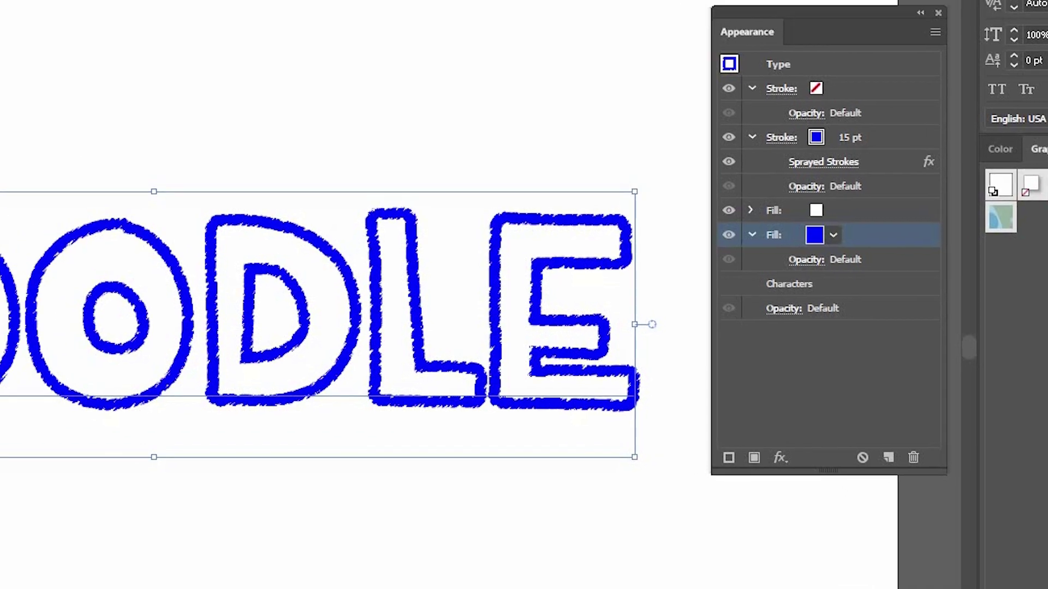
click(0, 0)
mouse_move(0, 0)
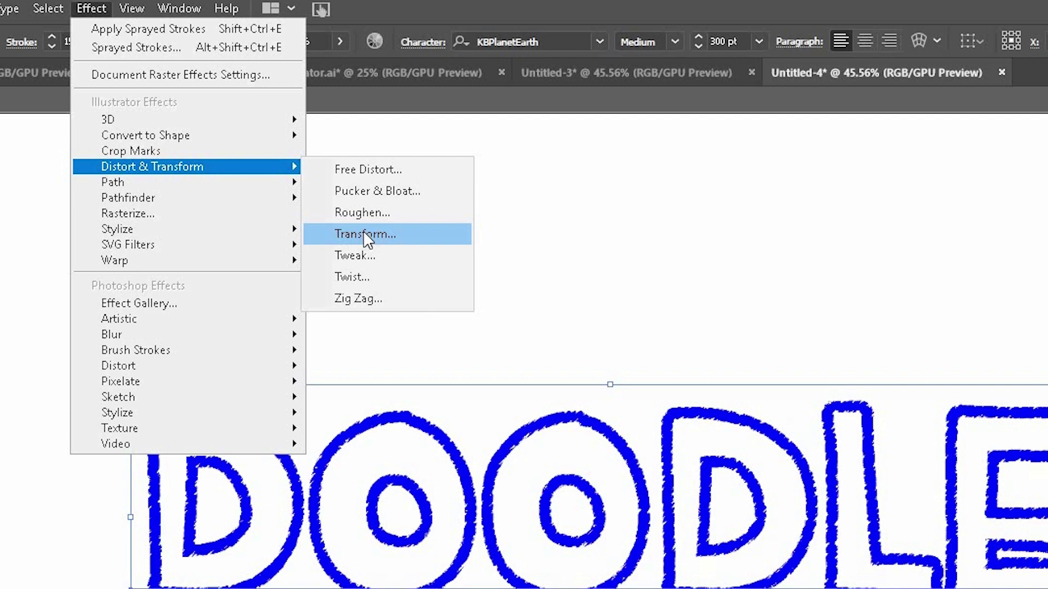
Apply a Transform effect moving the blue fill -25 px horizontally and 20 px vertically.
click(363, 233)
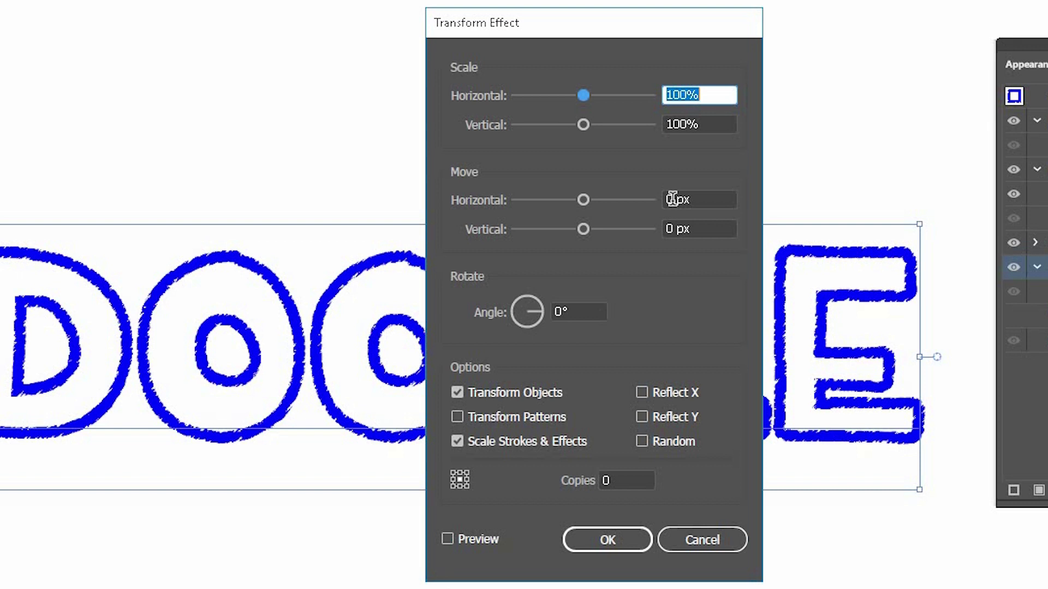
scroll(672, 200, up, 5)
click(668, 200)
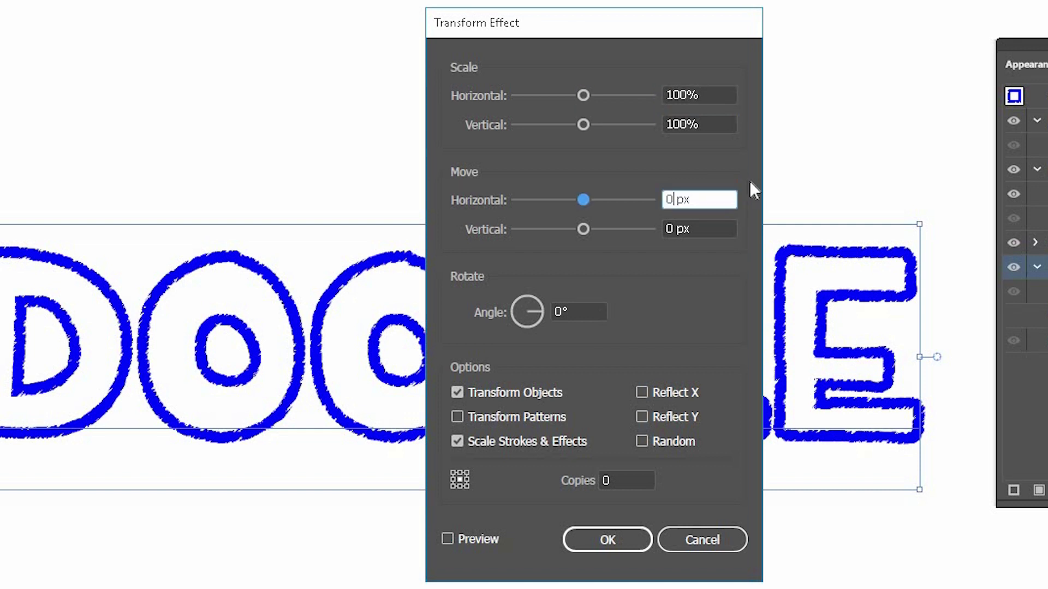
key(BackSpace)
text(-25)
click(663, 225)
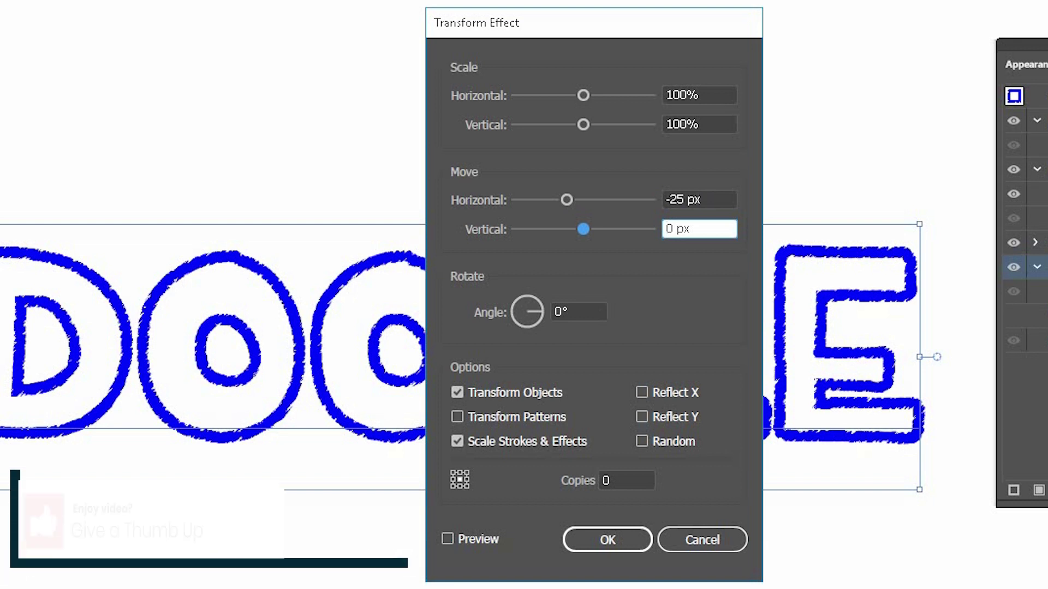
text(2)
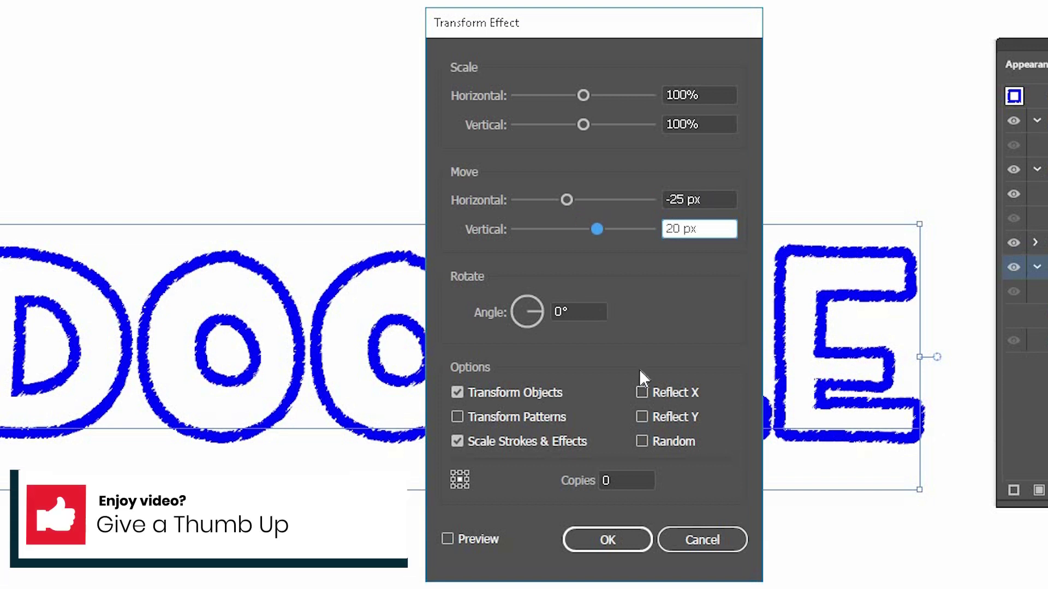
click(449, 538)
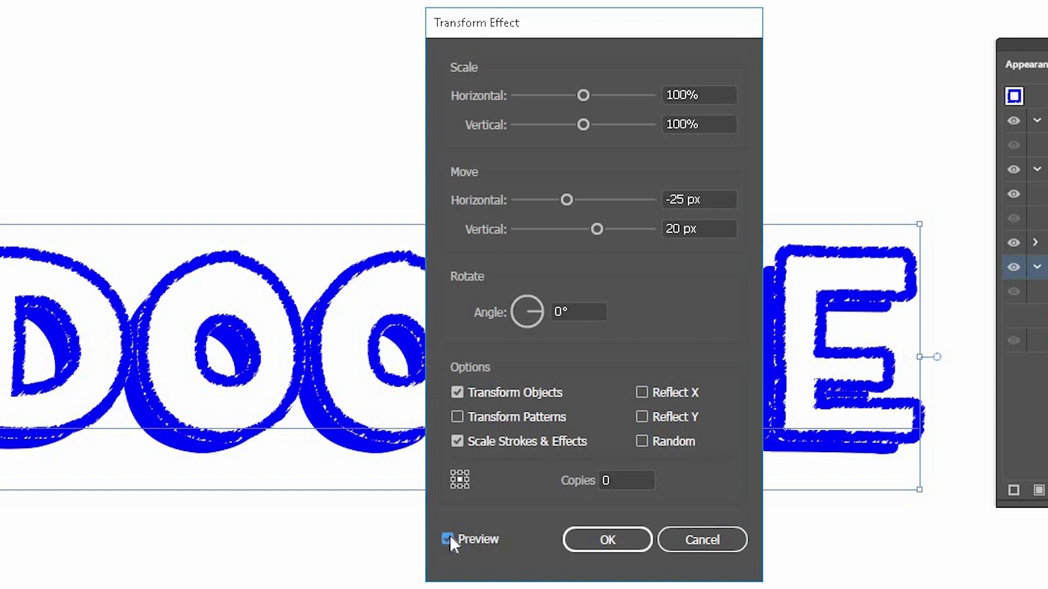
click(606, 541)
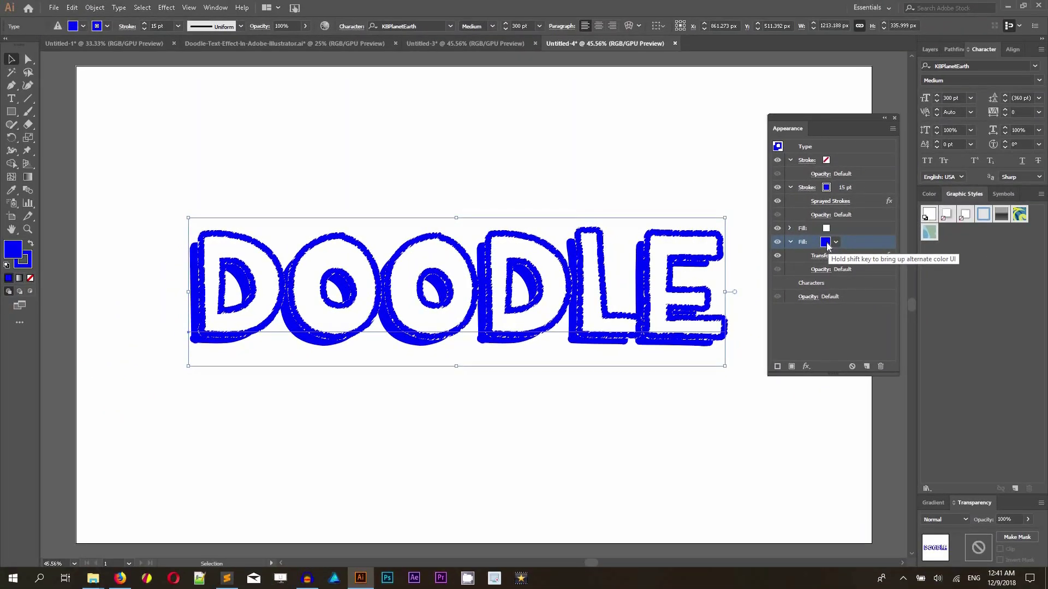
Apply Scribble to the blue shadow fill: 42° angle, 5 px stroke width, 5 px spacing.
click(170, 8)
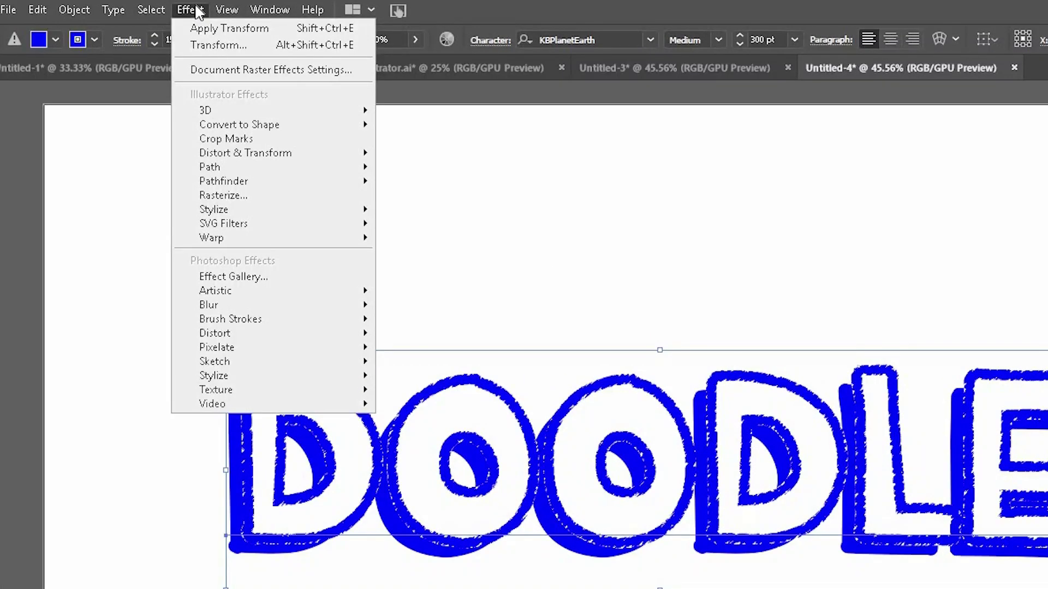
mouse_move(274, 209)
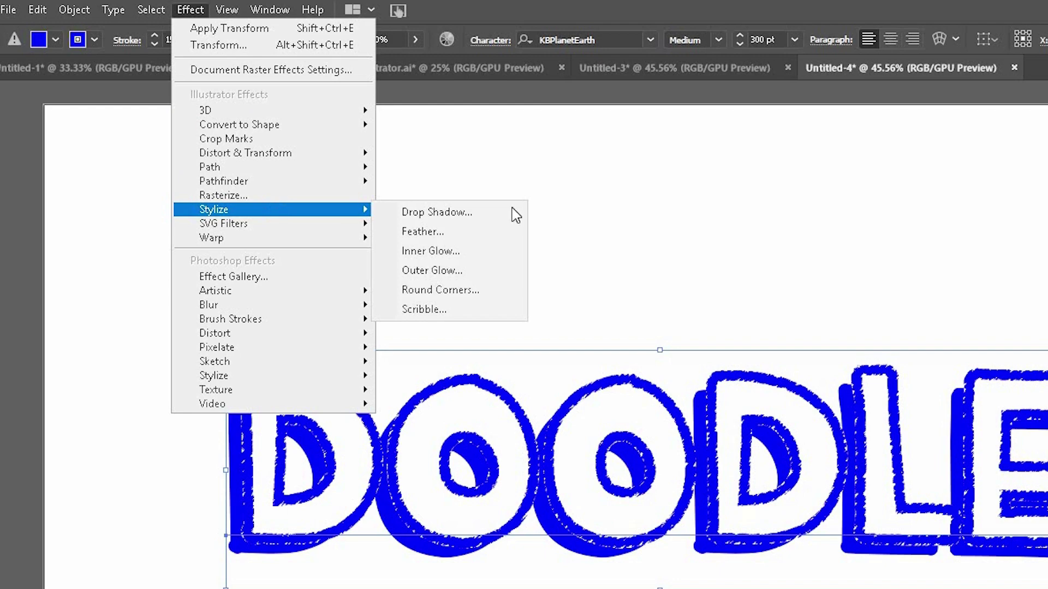
click(453, 309)
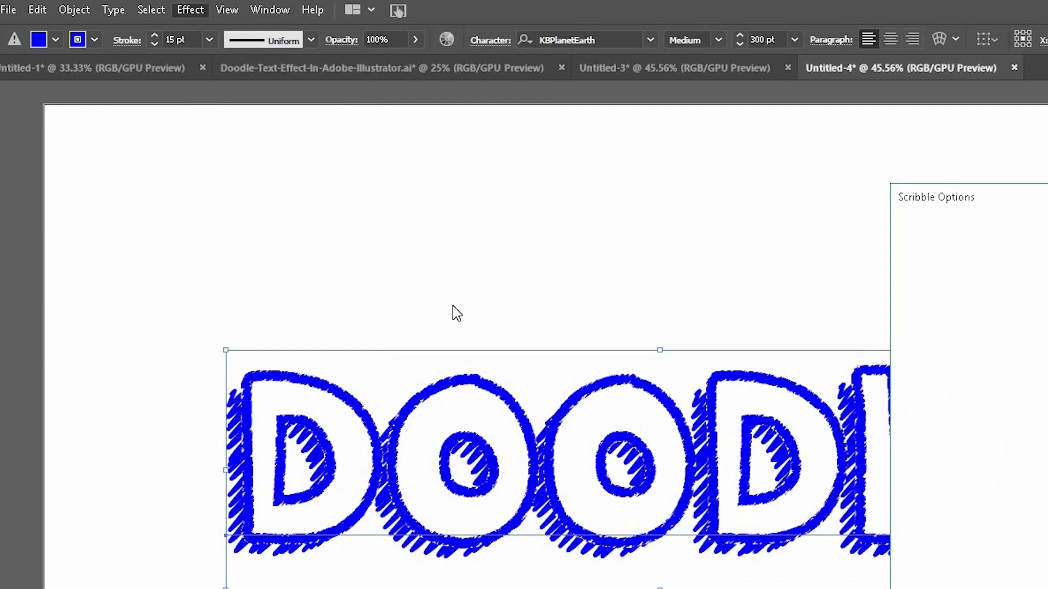
mouse_move(992, 198)
mouse_down()
mouse_move(870, 198)
mouse_move(658, 156)
mouse_move(668, 149)
mouse_up()
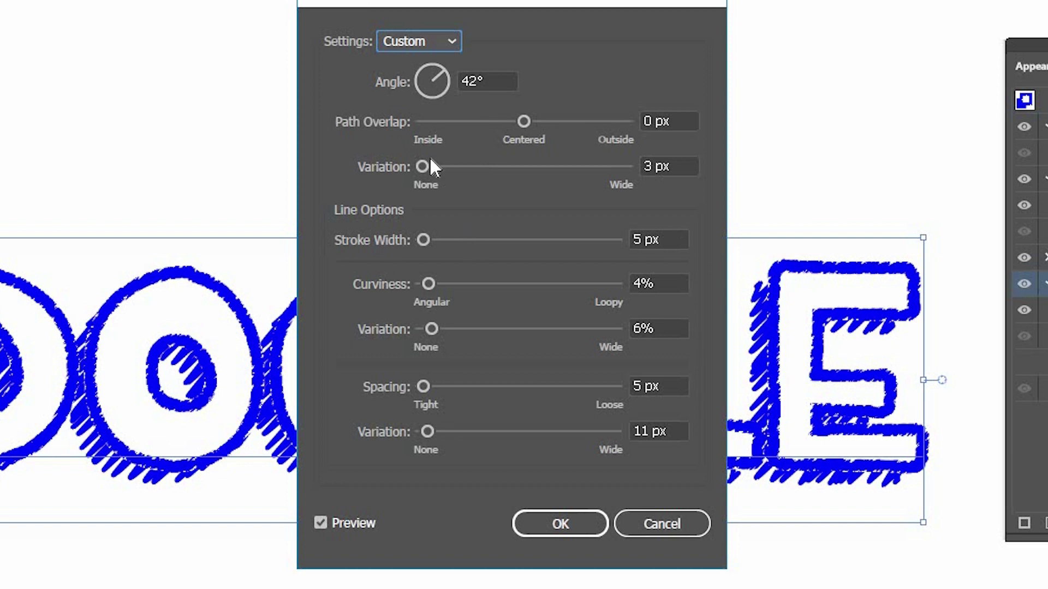
click(667, 166)
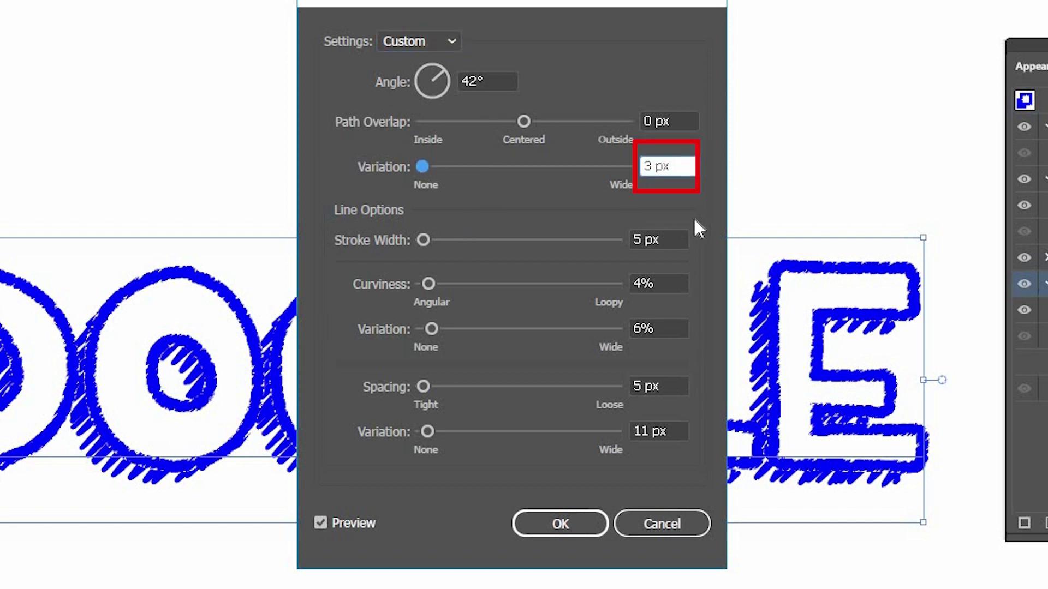
click(674, 242)
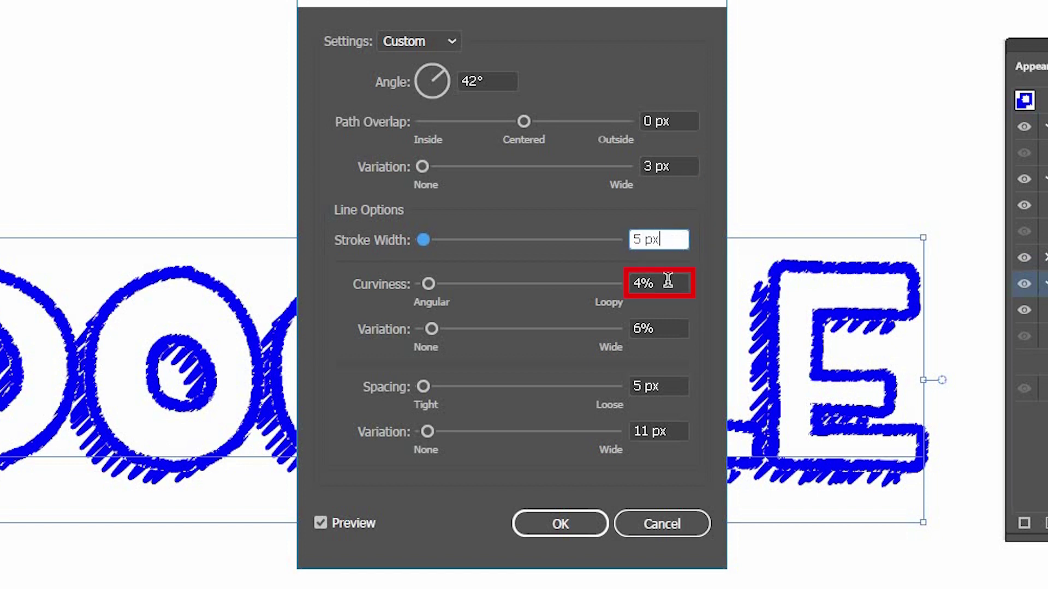
click(675, 330)
click(664, 383)
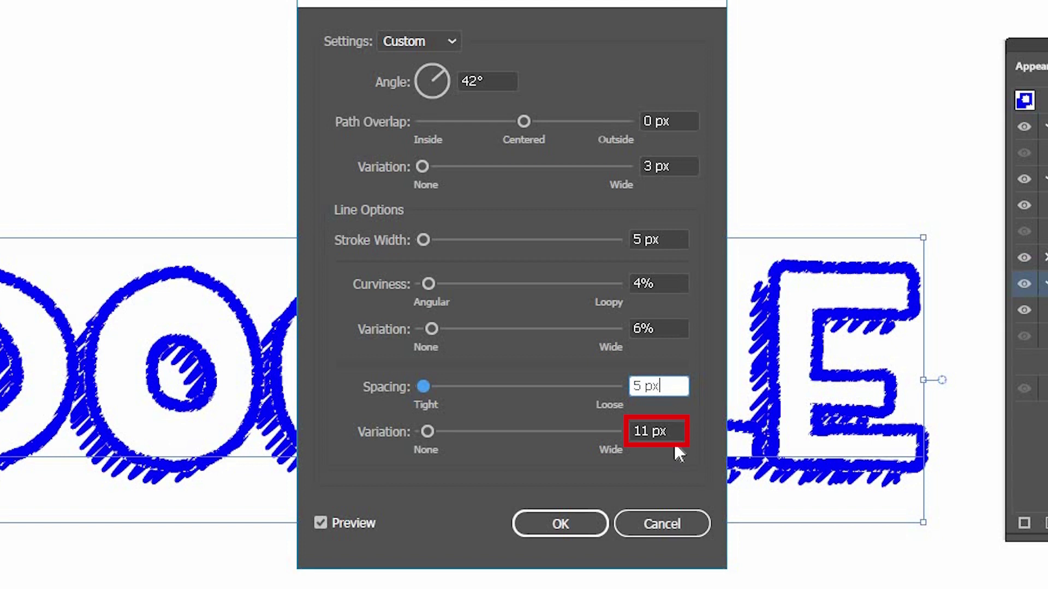
click(320, 523)
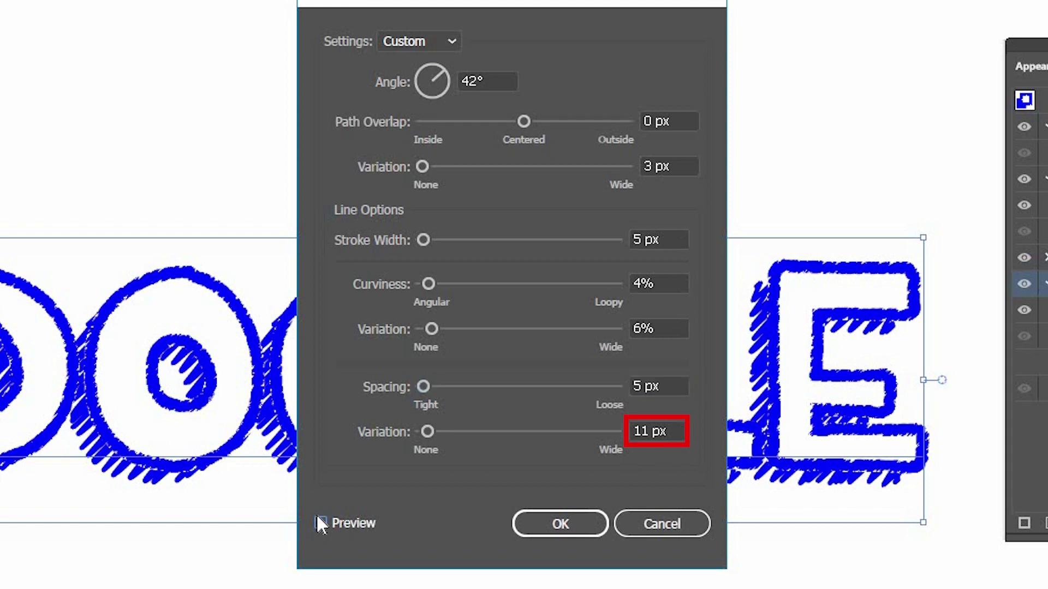
click(535, 524)
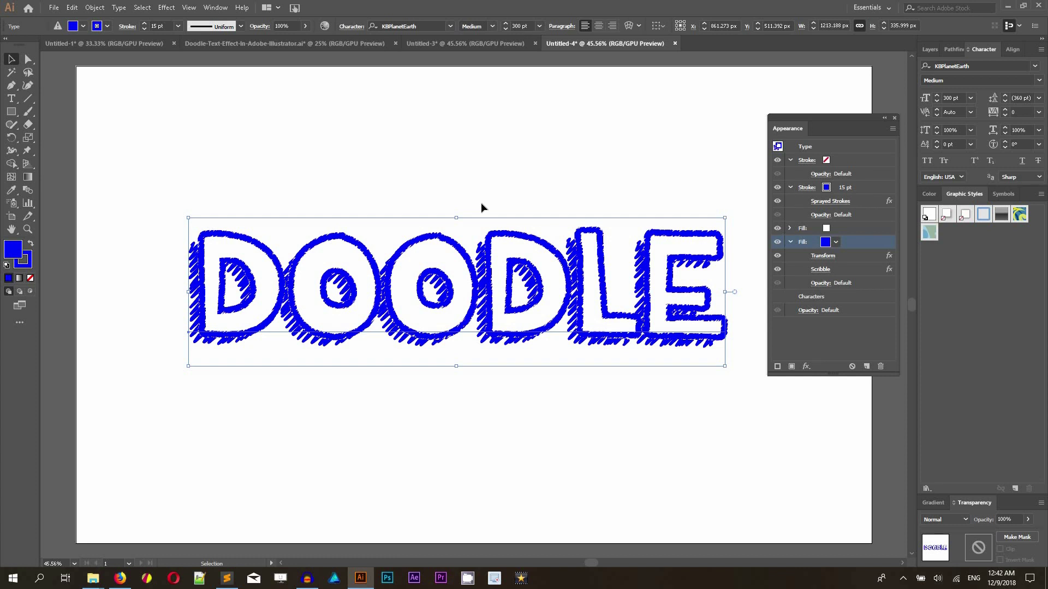
Save the DOODLE appearance as a new style in the Graphic Styles panel.
click(210, 9)
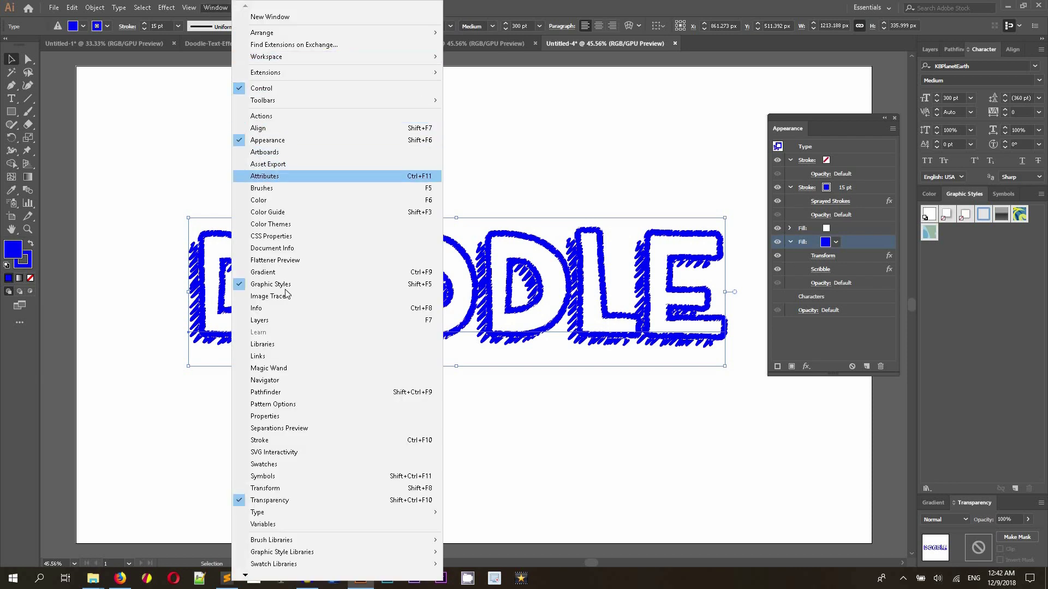
click(967, 191)
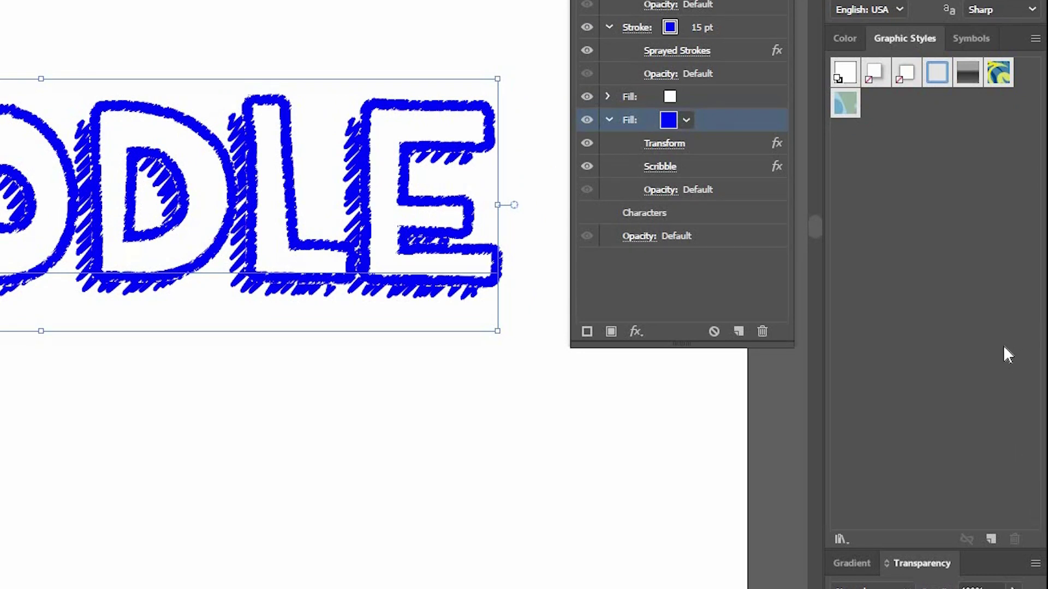
click(991, 539)
click(837, 535)
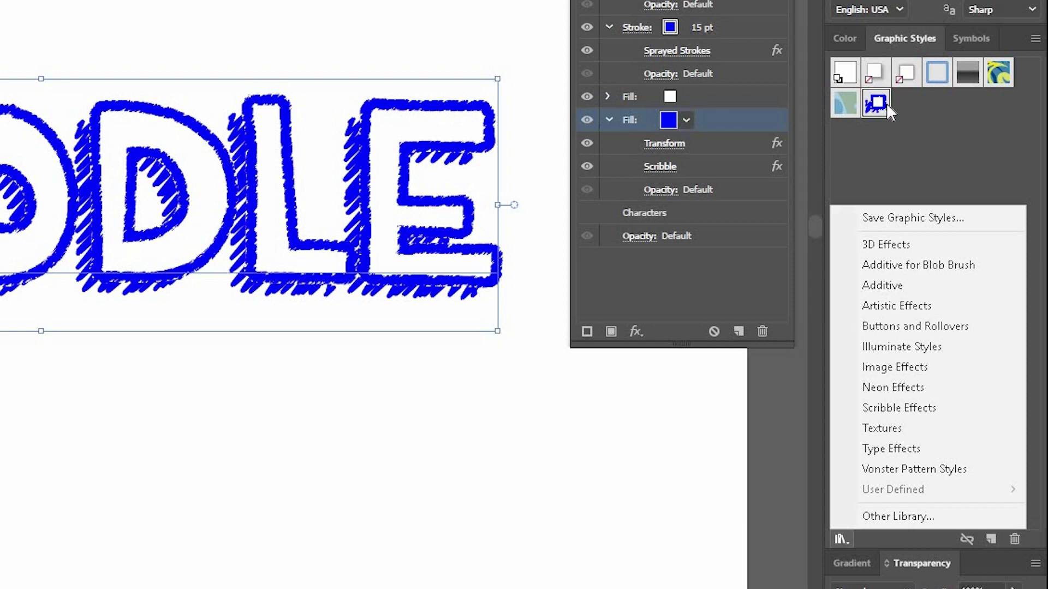
click(914, 133)
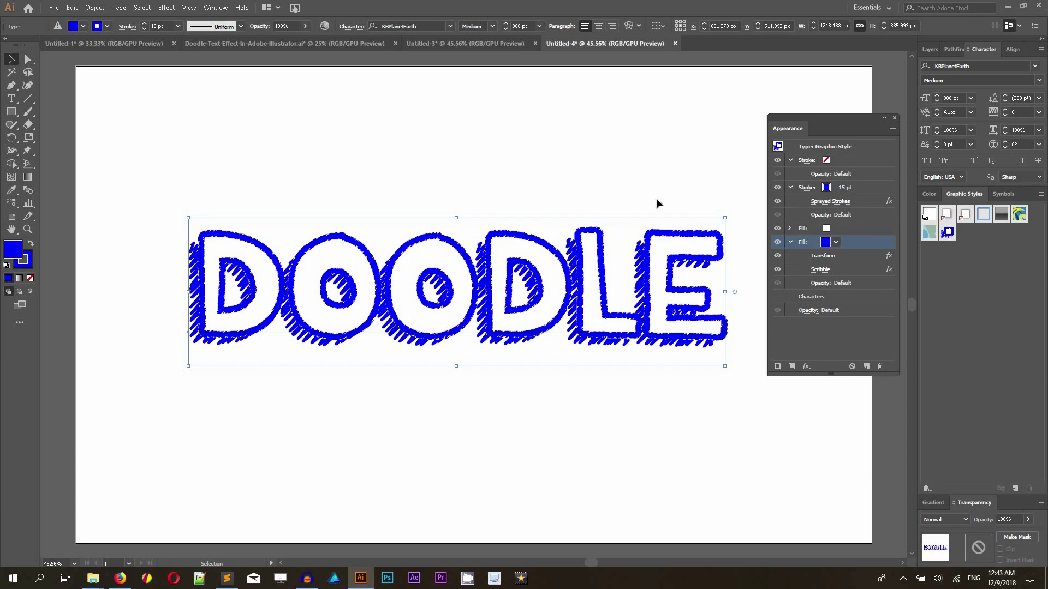
click(11, 112)
Draw a star above DOODLE, give it the saved doodle graphic style, then deselect it.
click(52, 165)
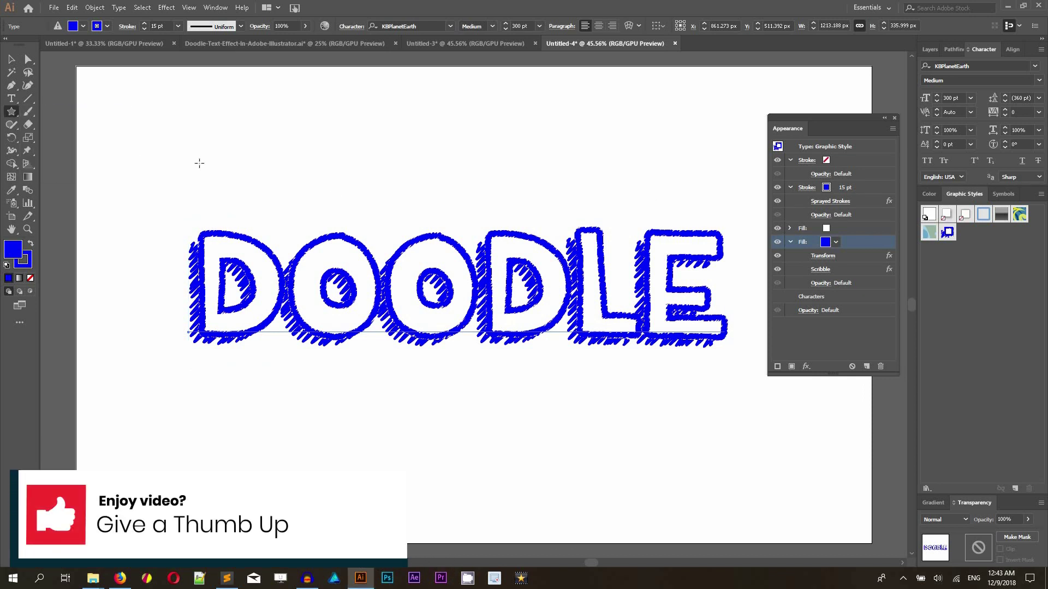
drag(427, 165, 453, 234)
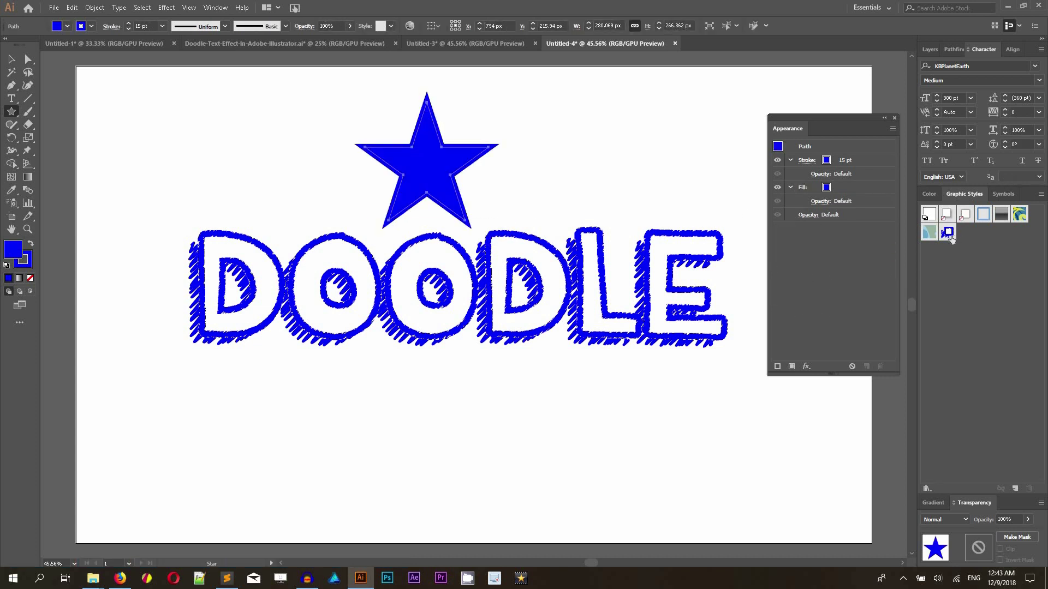
click(948, 233)
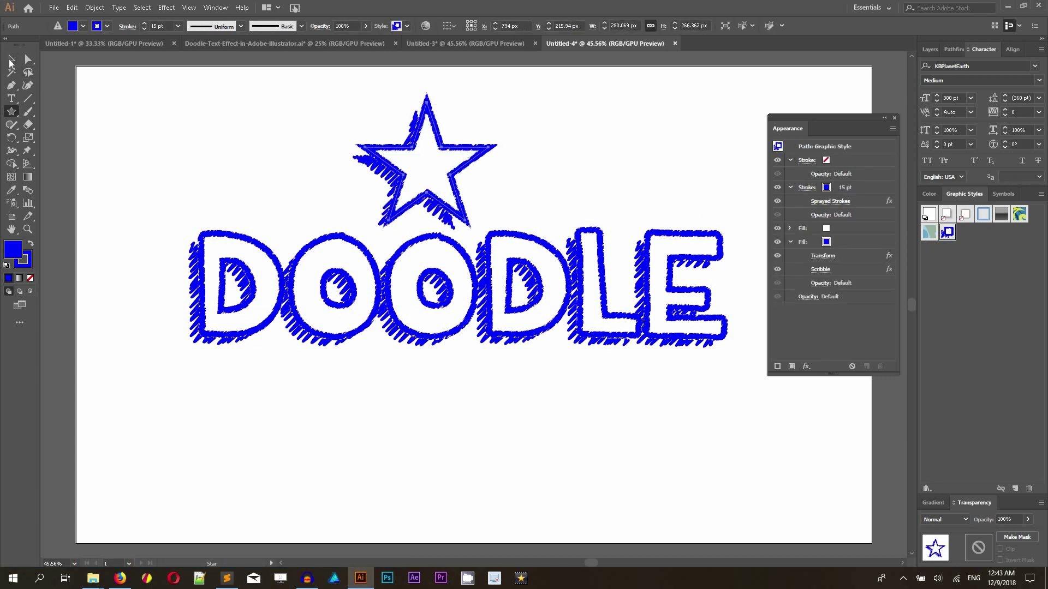
click(11, 60)
click(153, 107)
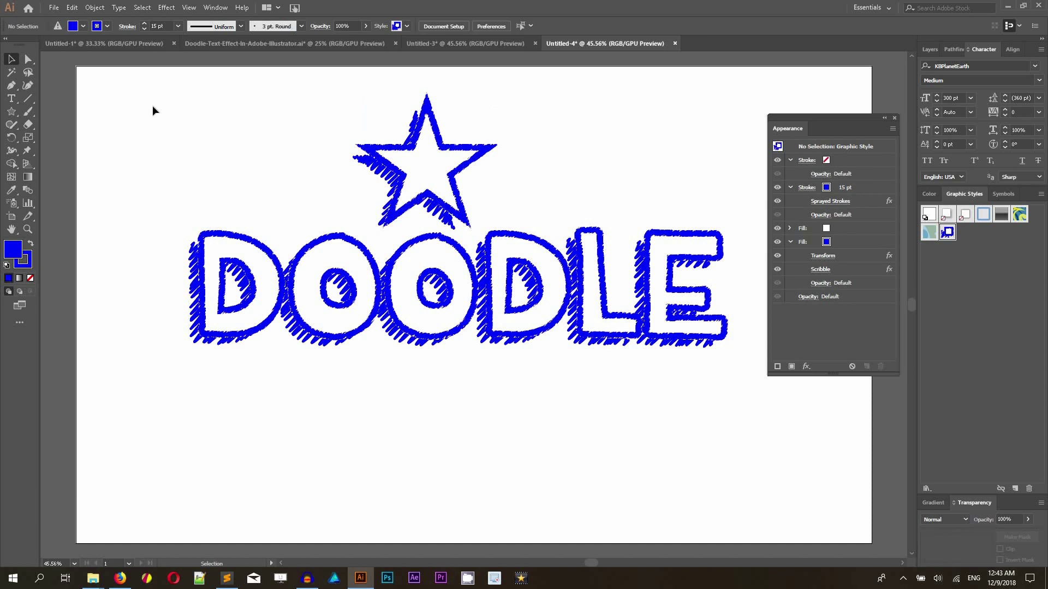